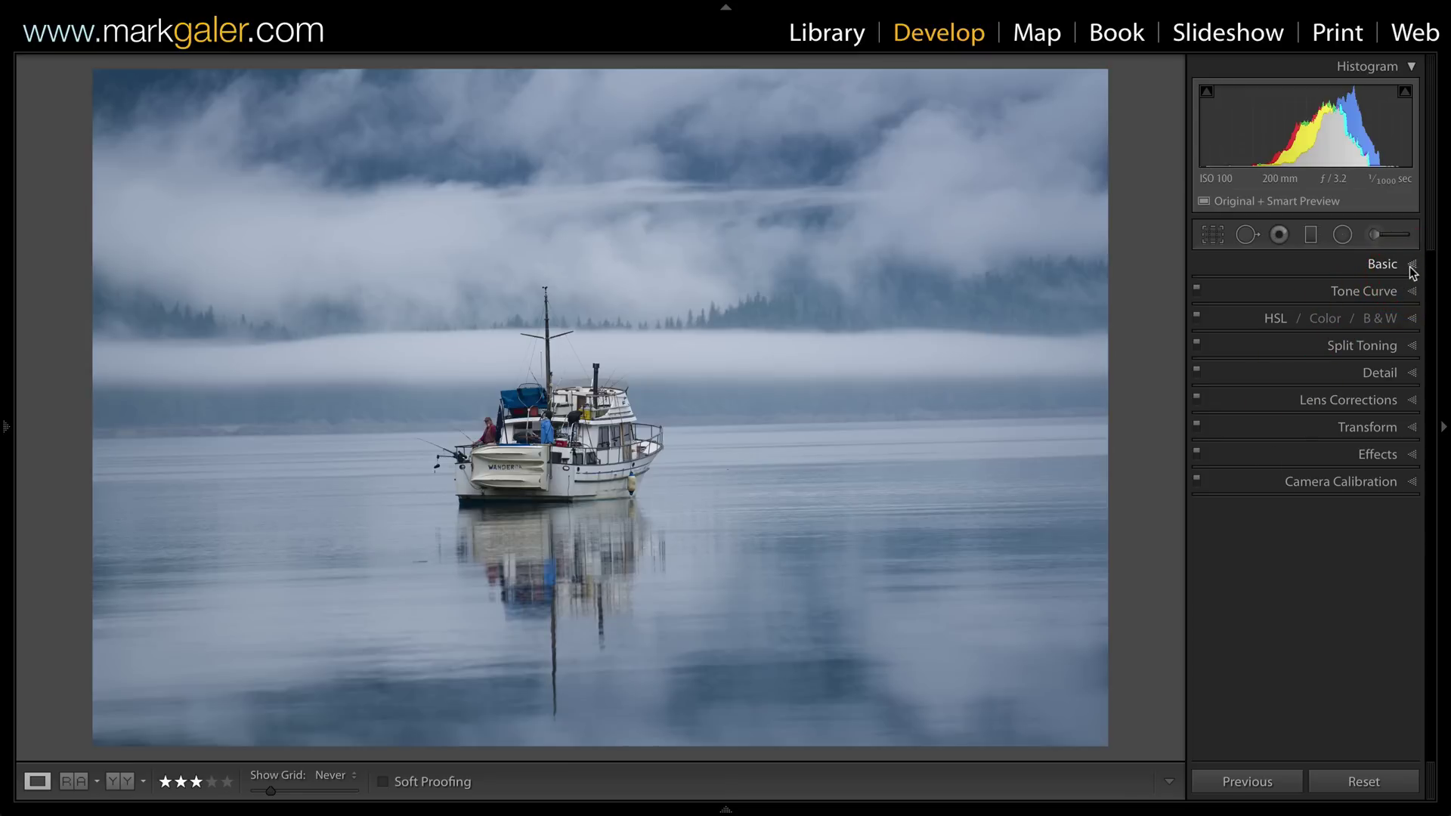
# - Check the built-in lens profile information and enable profile corrections for the boat photo
pyautogui.click(1412, 400)
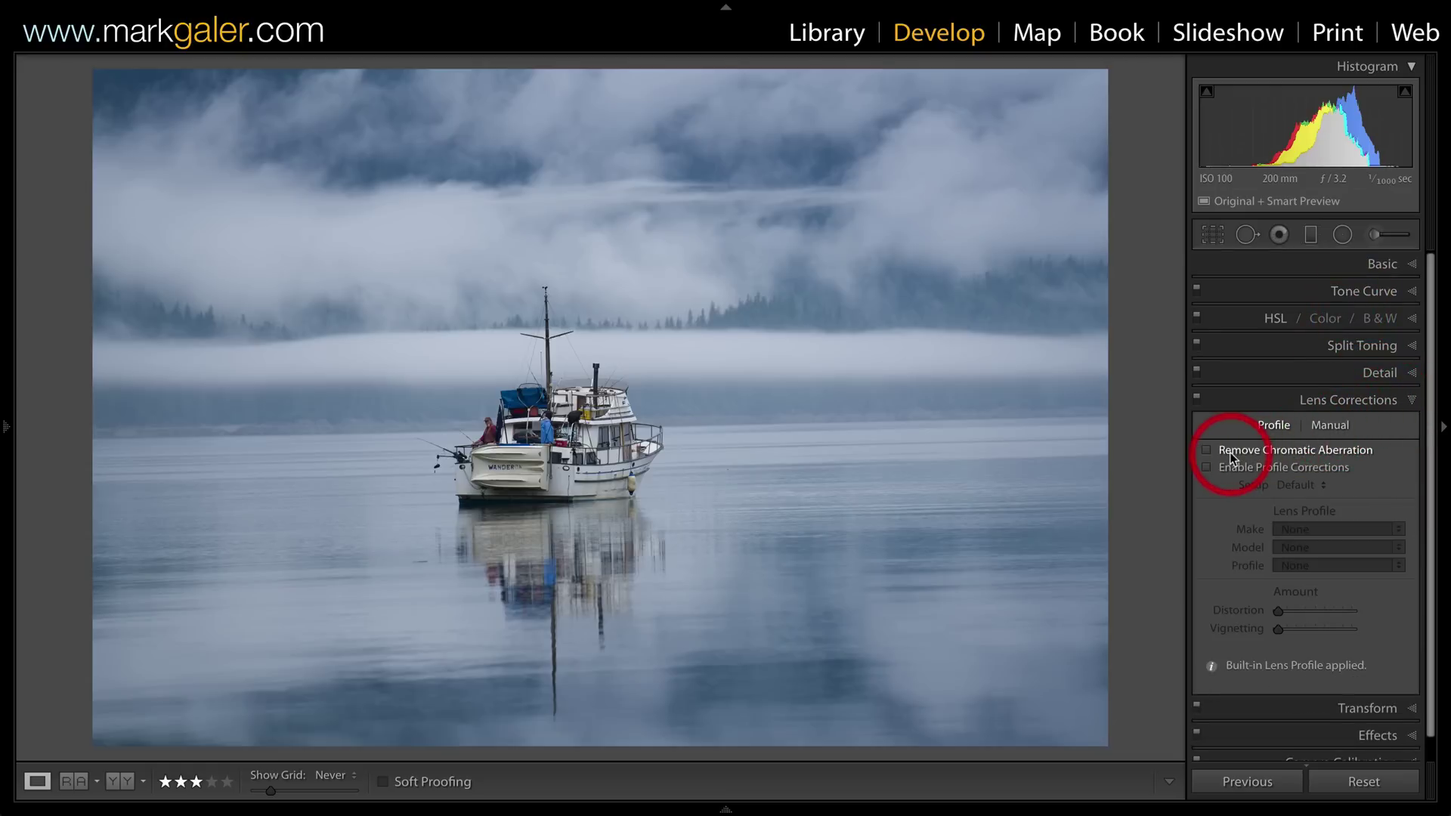
pyautogui.click(1212, 668)
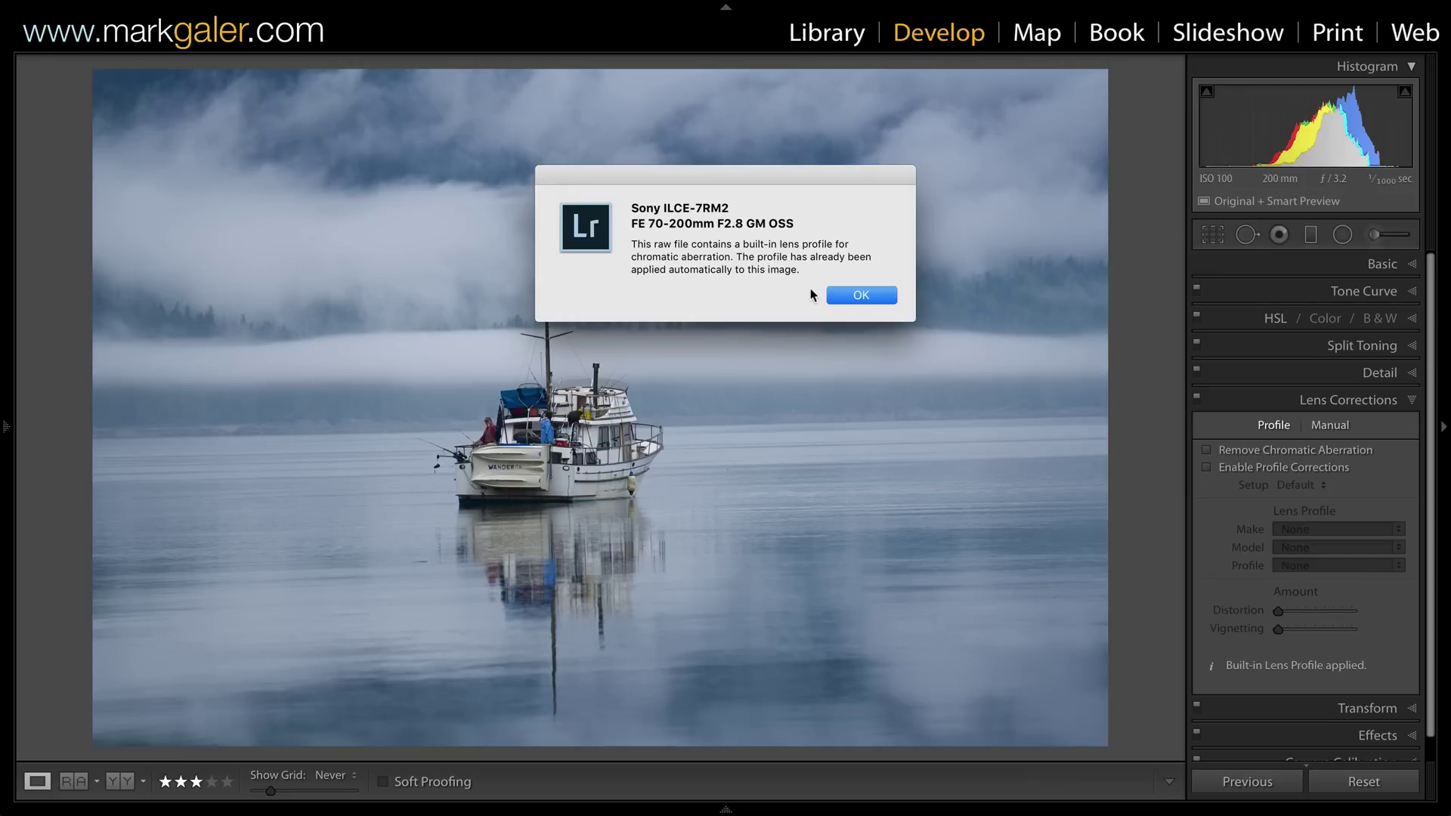
pyautogui.click(858, 295)
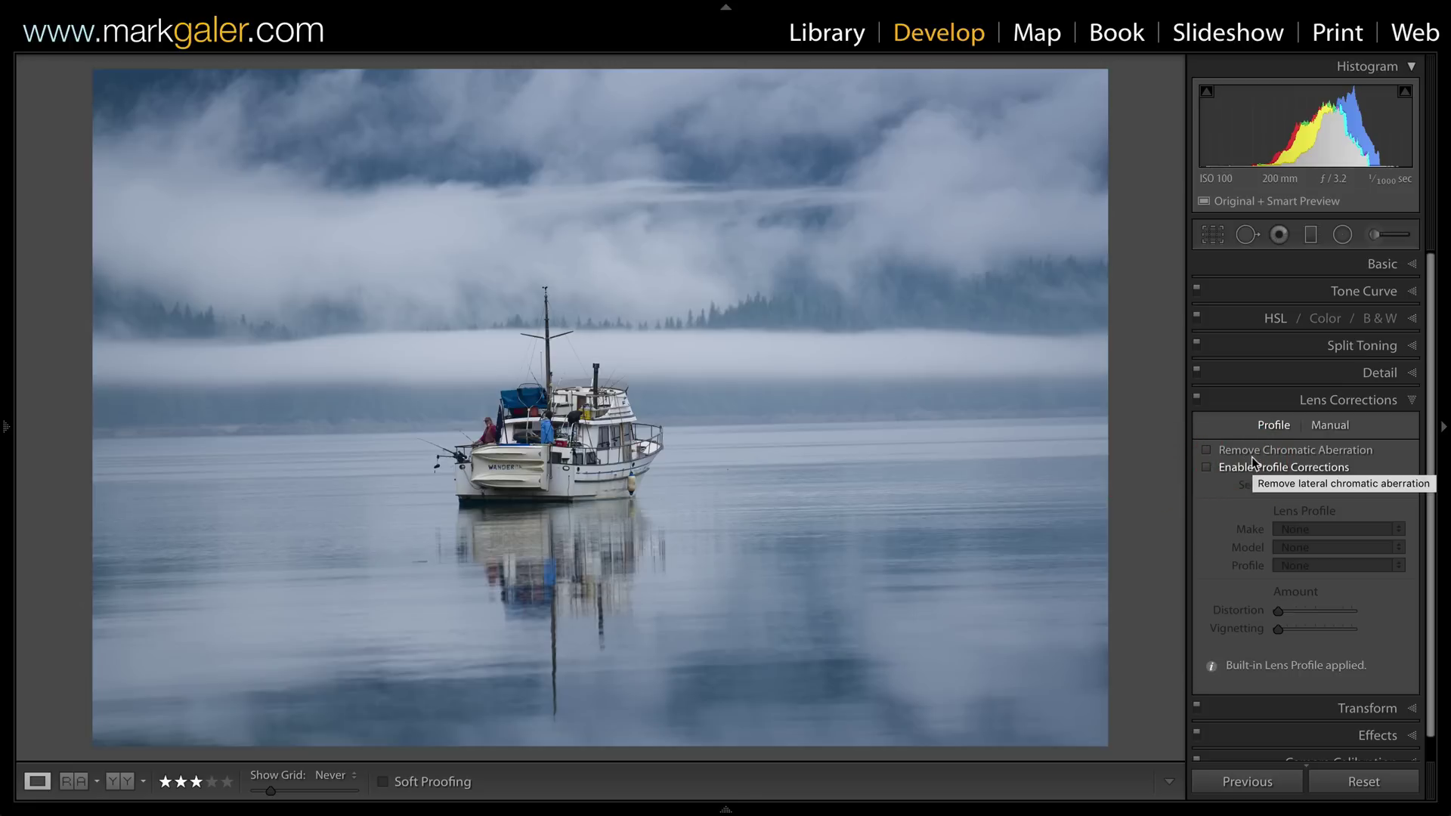
pyautogui.click(1206, 468)
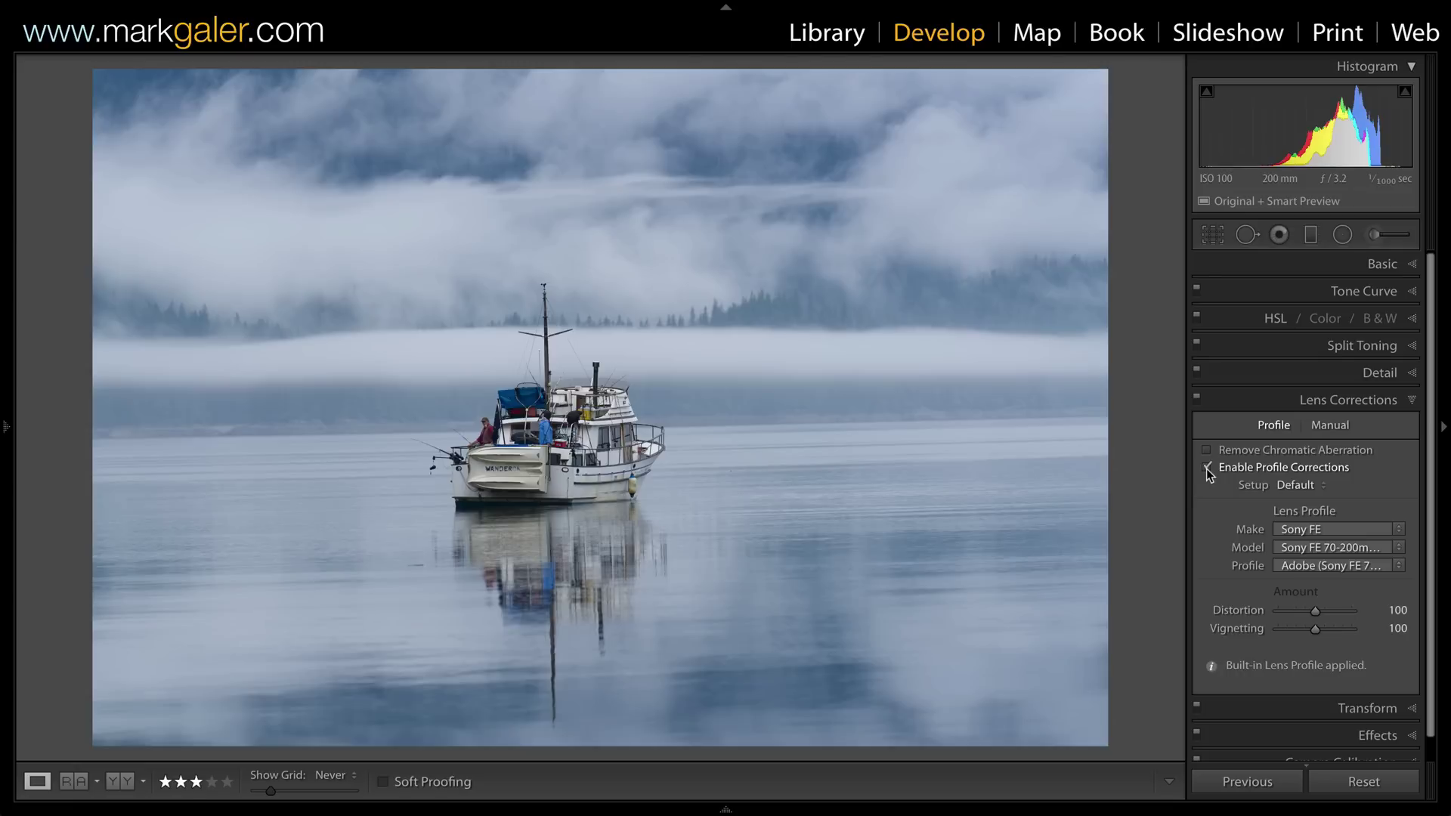
pyautogui.click(1265, 400)
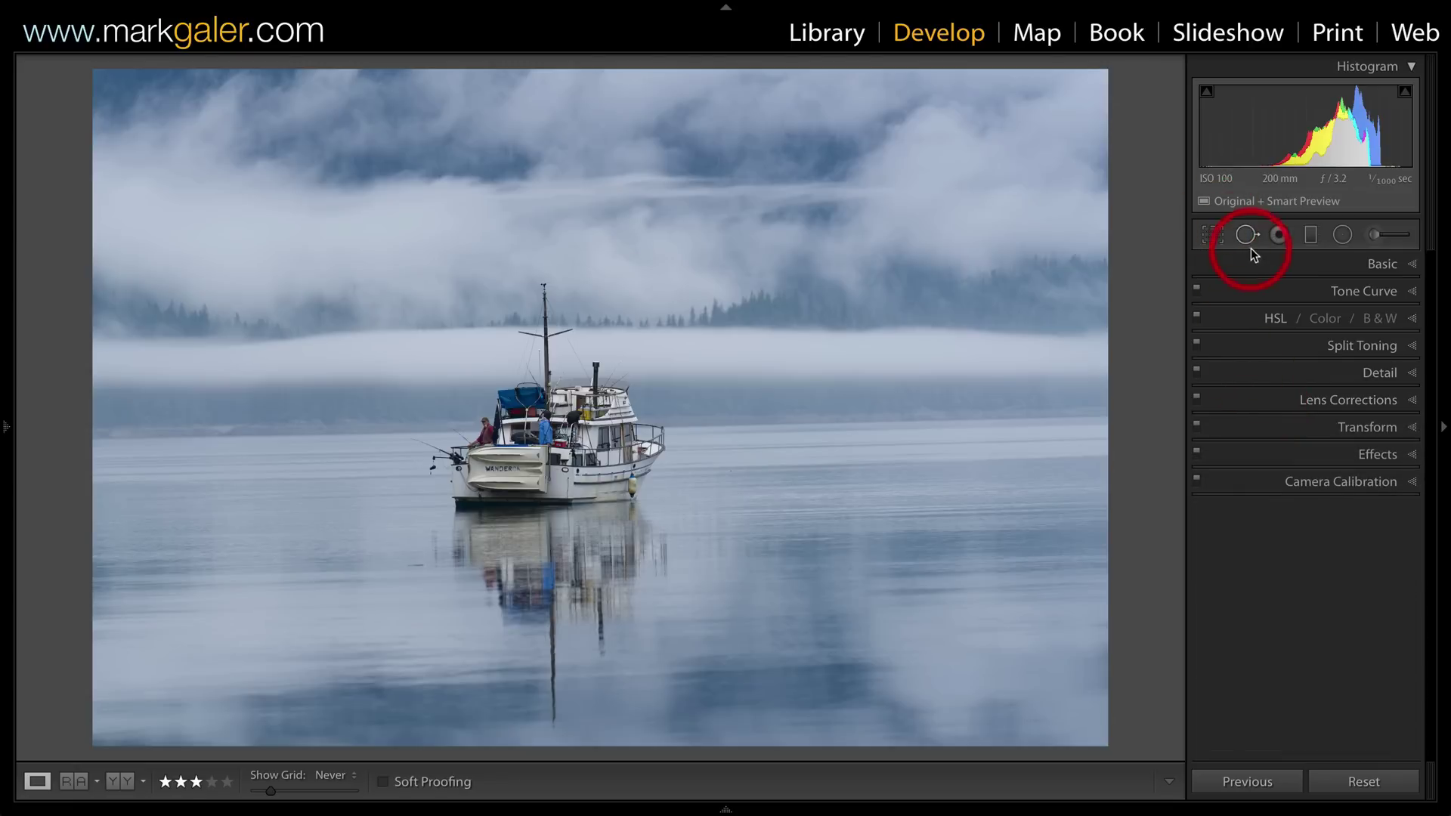
# - Straighten the photo along the distant shoreline with the Straighten tool, rotating it by an angle of about 1.31, and apply the crop
pyautogui.click(1213, 236)
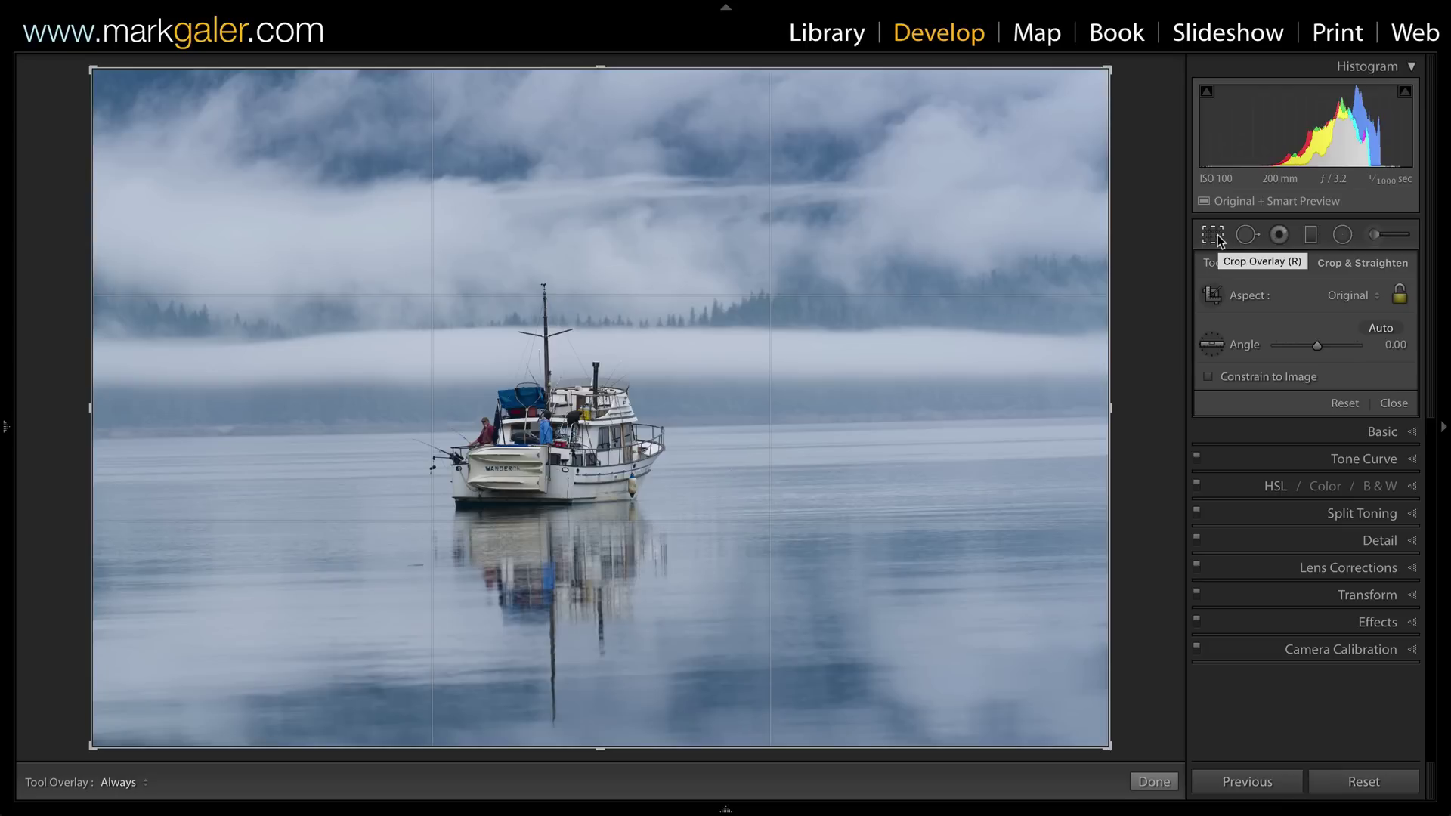
pyautogui.click(1215, 344)
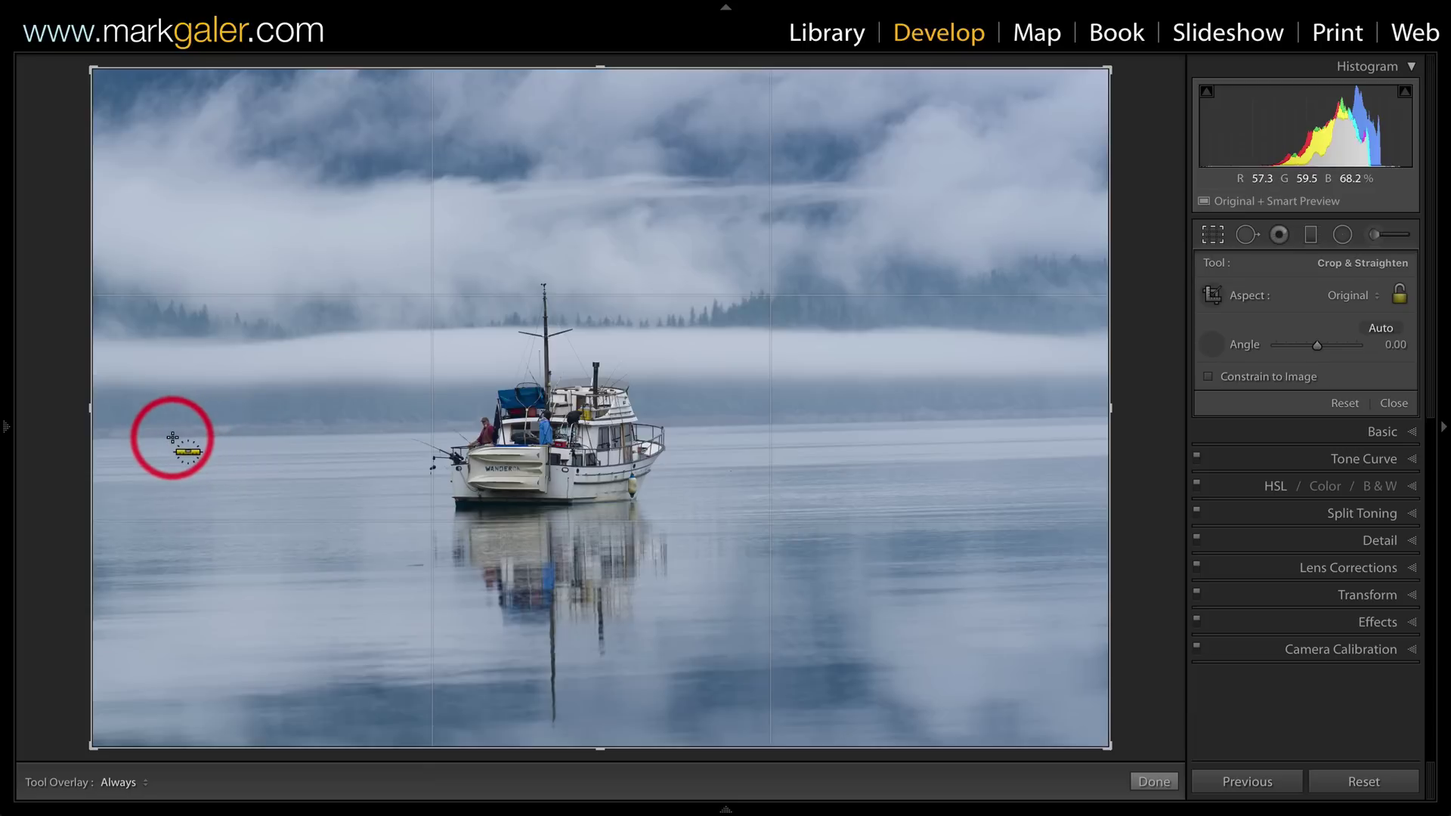
pyautogui.moveTo(173, 437); pyautogui.dragTo(1093, 417)
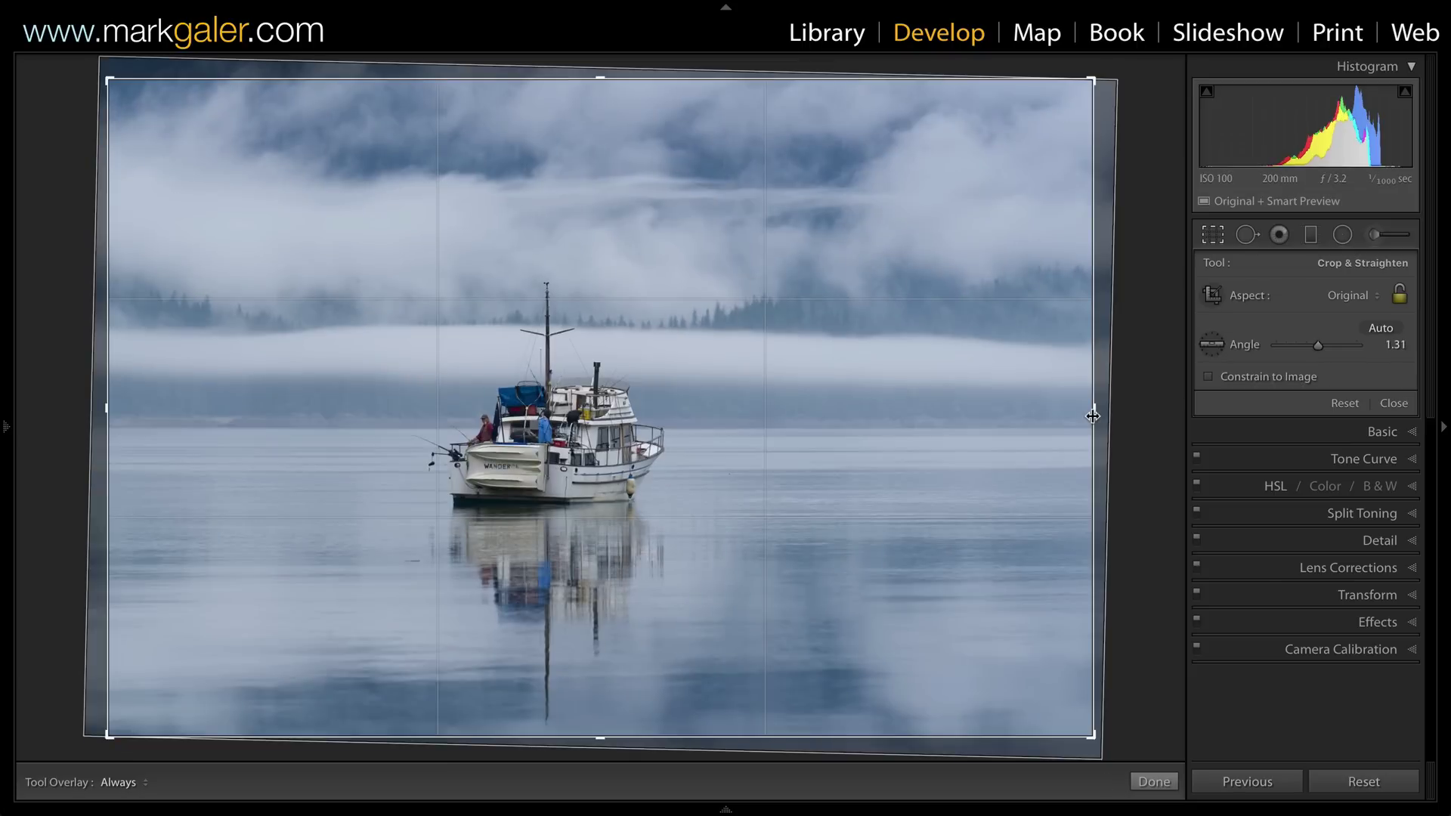
pyautogui.click(1217, 239)
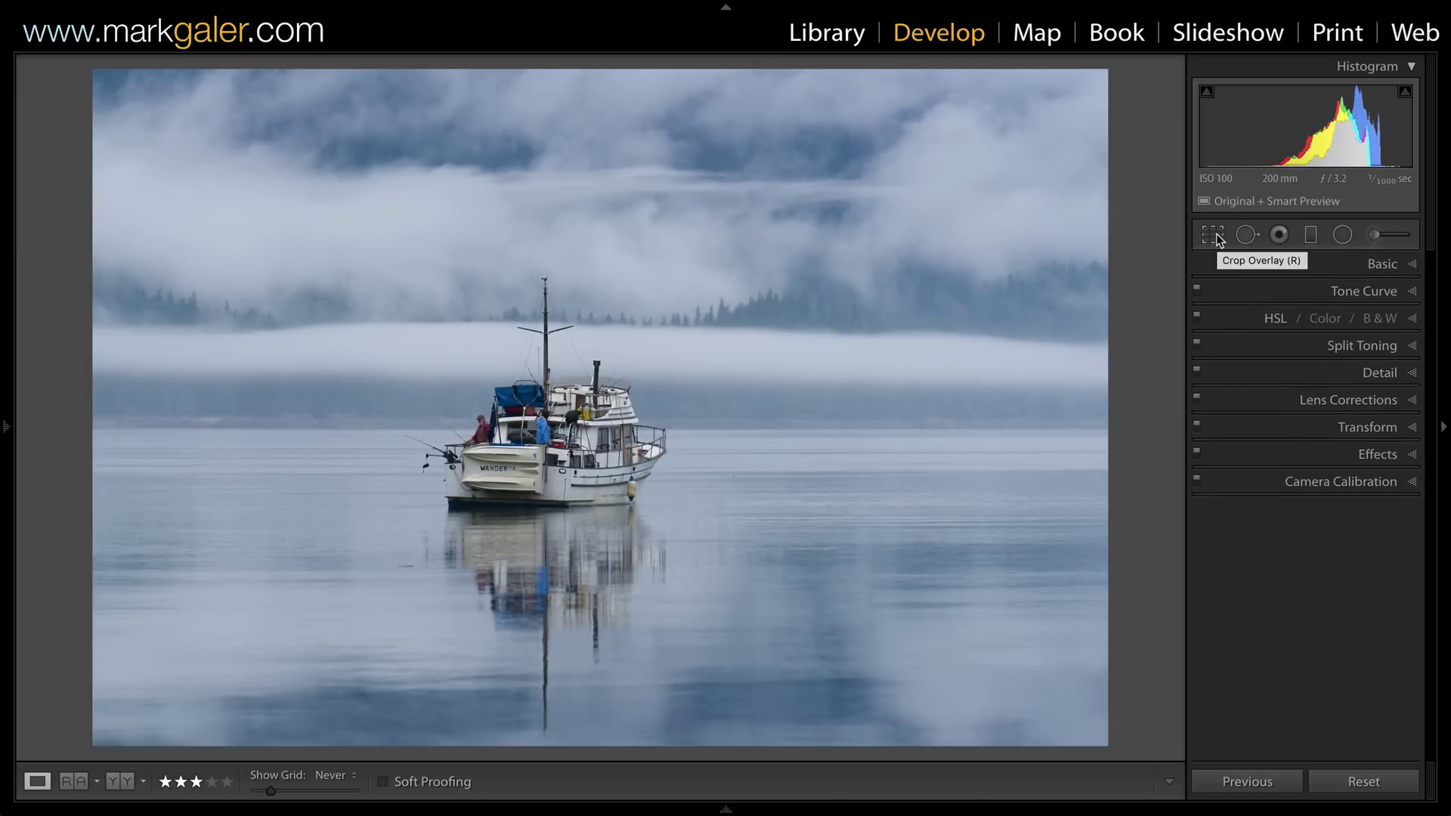
# - Set a custom white balance by sampling the neutral grey surface beside the person in the blue jacket on the boat
pyautogui.click(1382, 265)
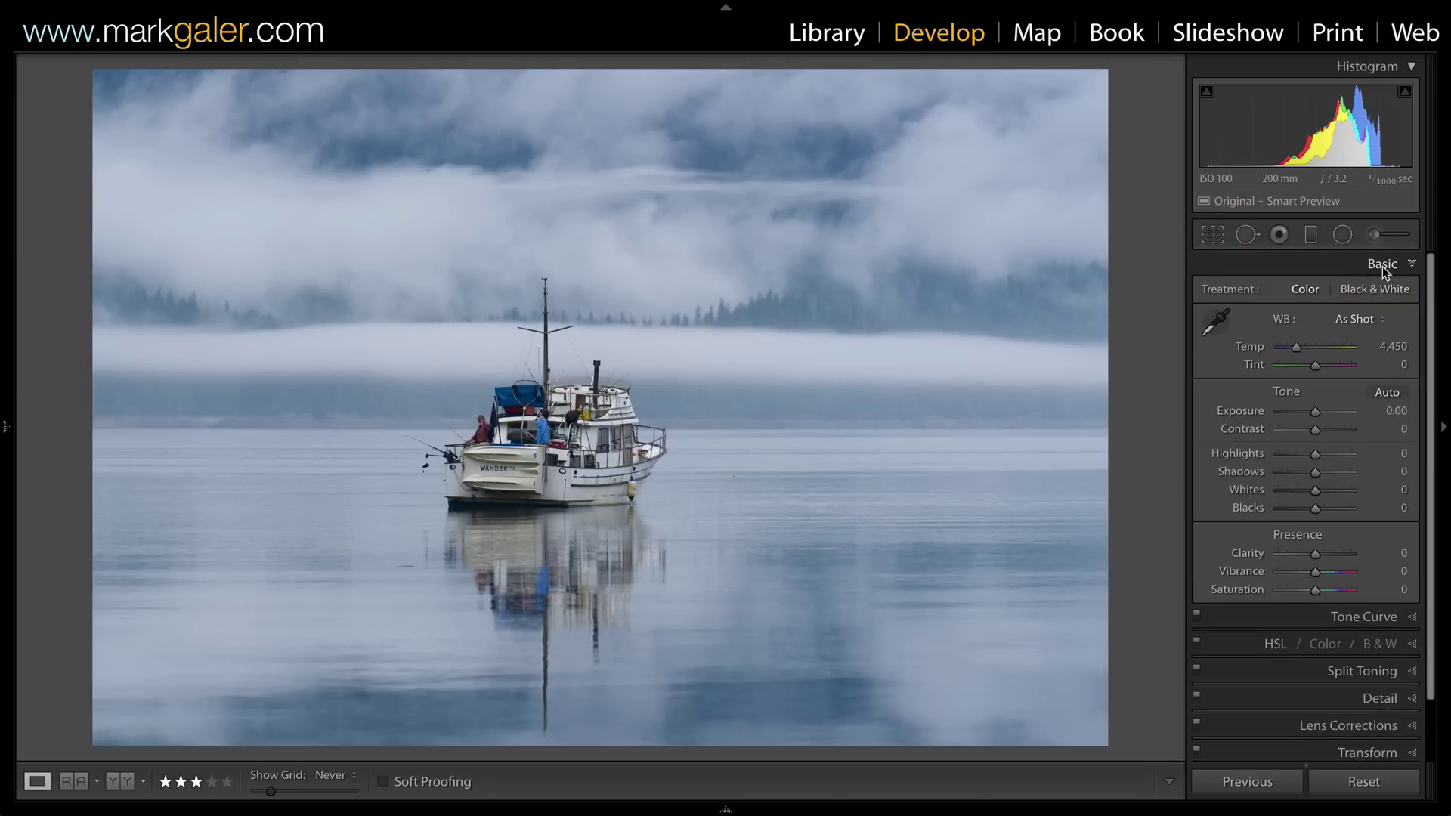
pyautogui.click(1223, 324)
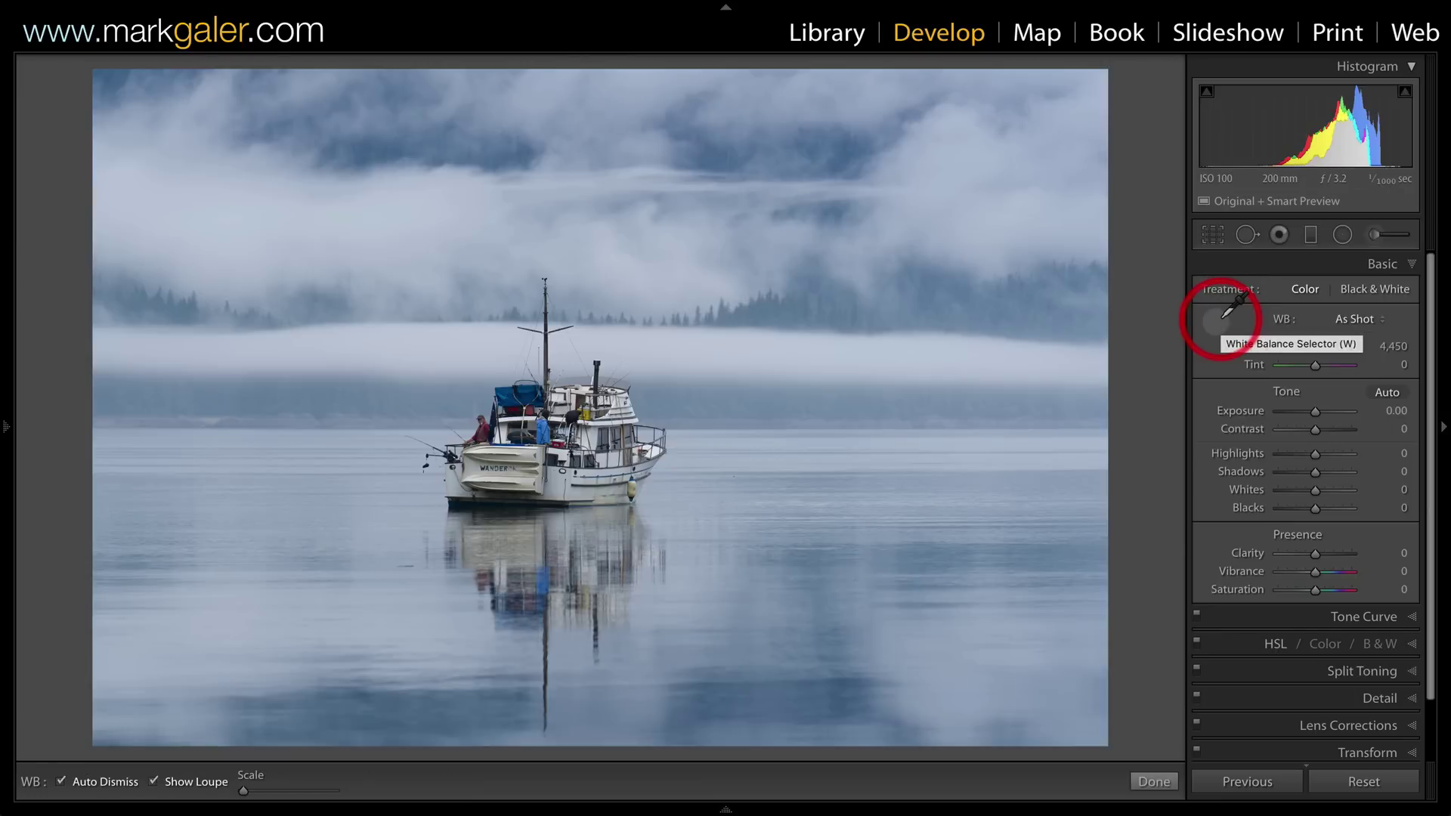
pyautogui.hotkey('ctrl', '=')
pyautogui.hotkey('ctrl', '=')
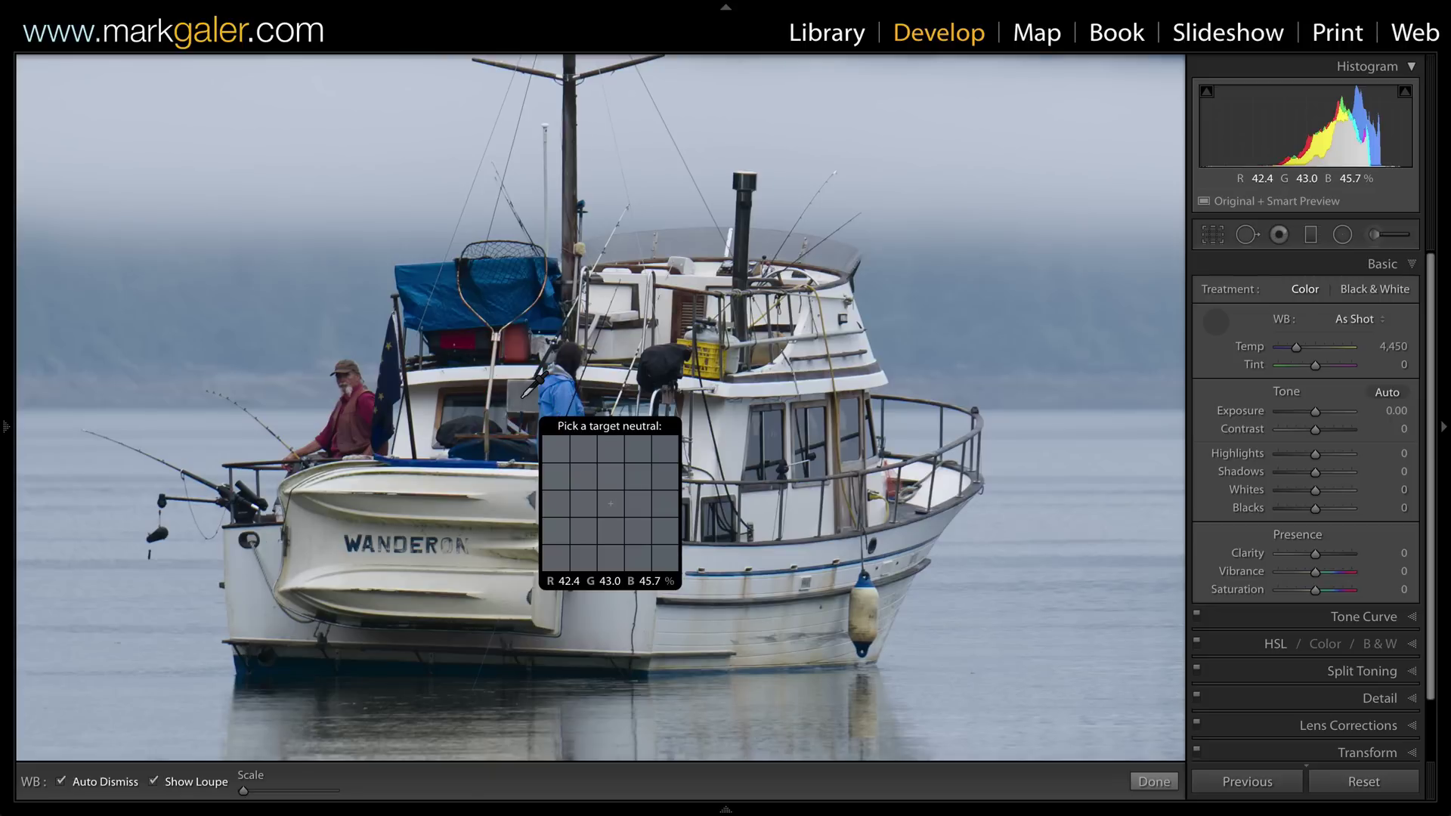
pyautogui.click(528, 392)
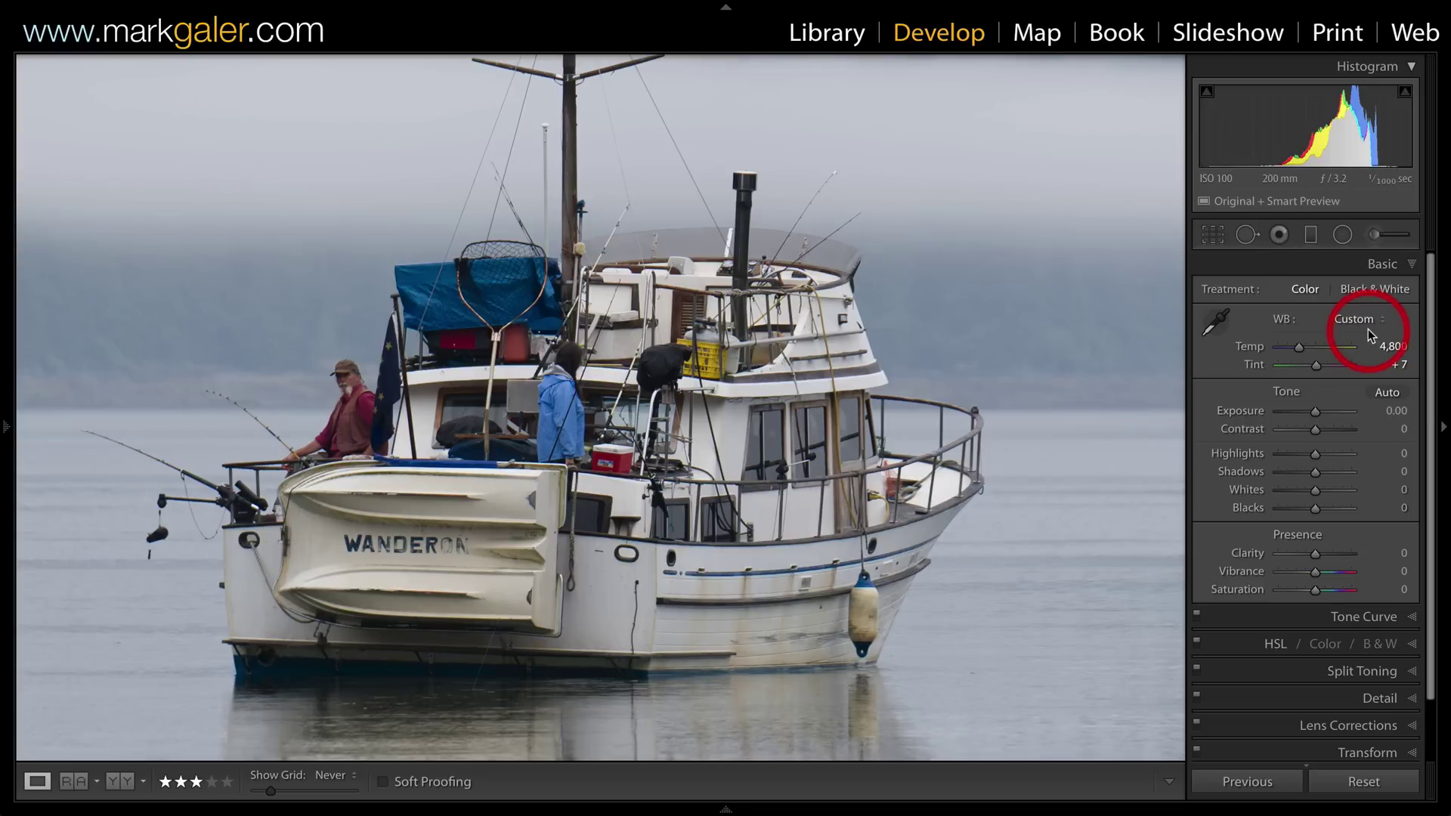
pyautogui.press('z')
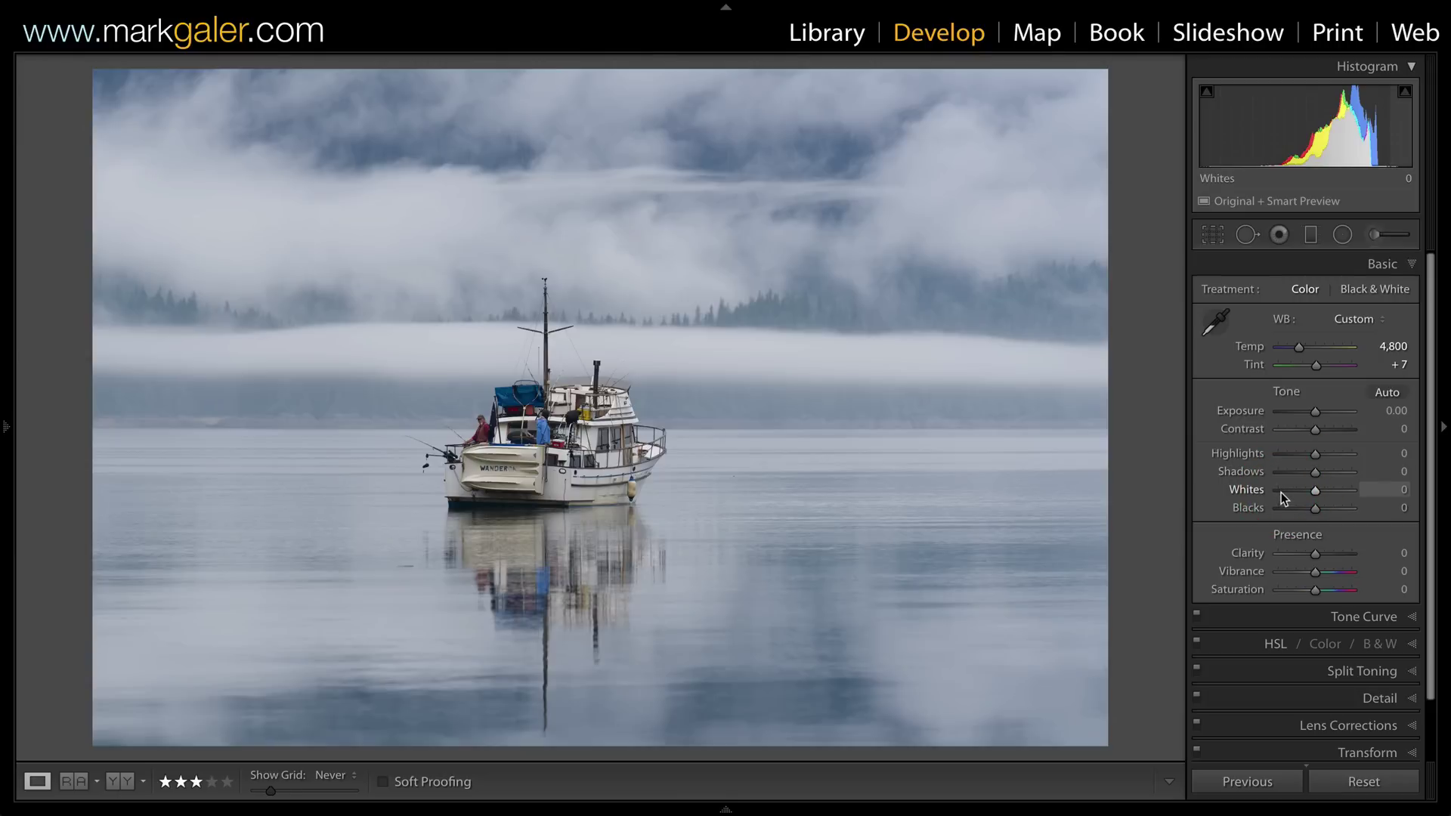
# - Set Whites and Blacks to their automatic values, and fine-tune Whites to +49 using the clipping preview
pyautogui.keyDown('shift'); pyautogui.doubleClick(1248, 492); pyautogui.keyUp('shift')
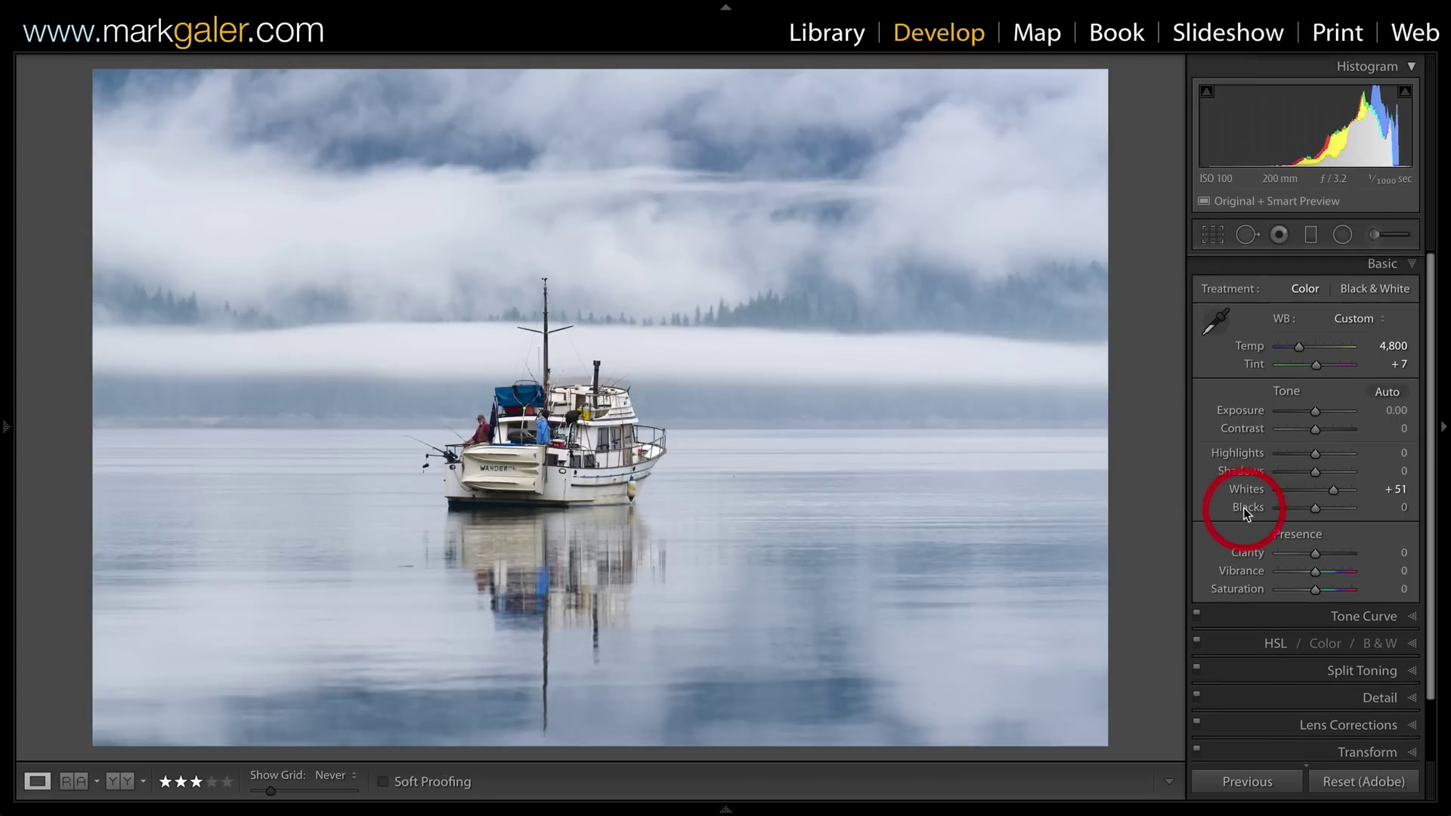
pyautogui.keyDown('shift'); pyautogui.doubleClick(1247, 508); pyautogui.keyUp('shift')
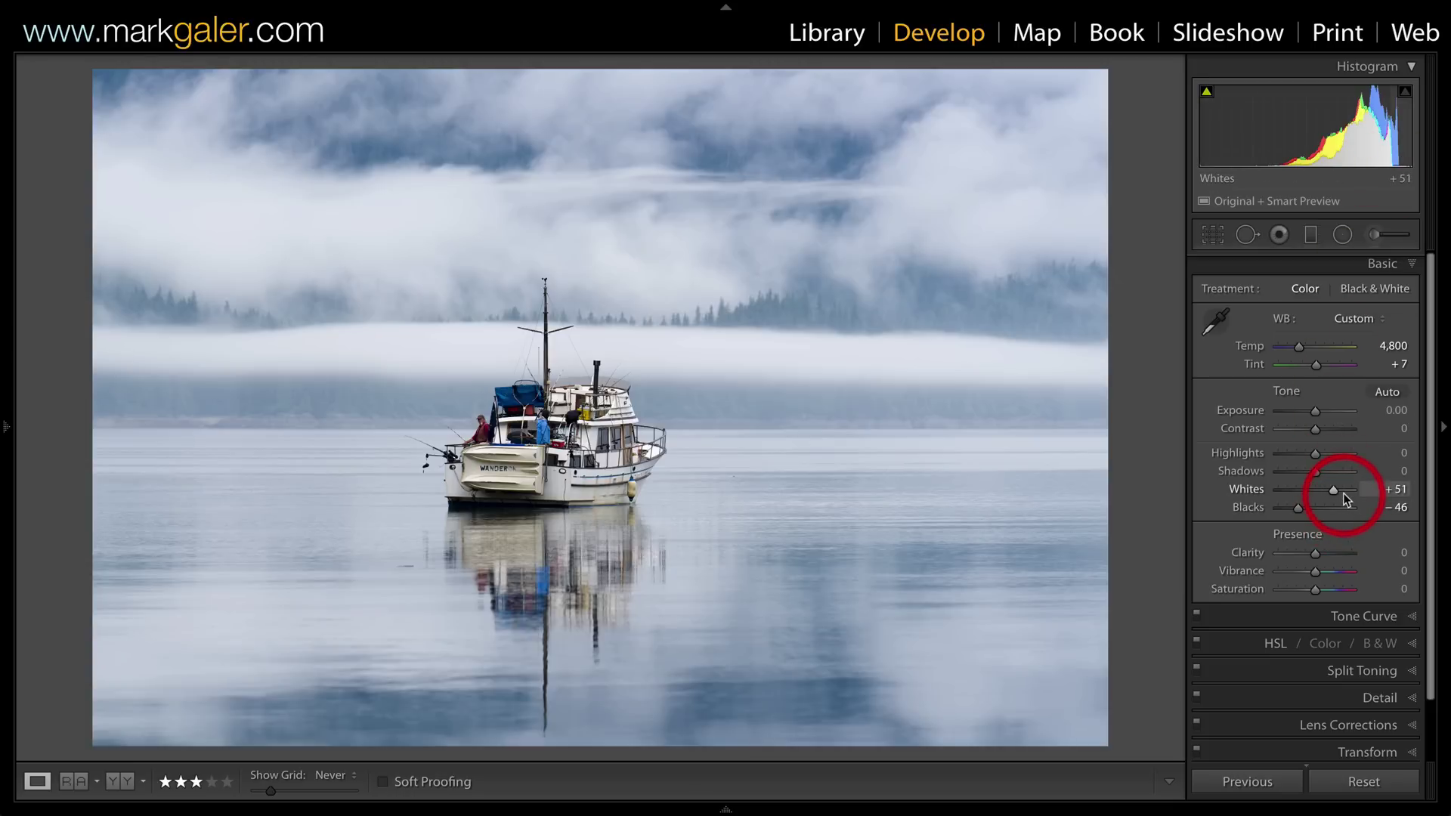
pyautogui.press('alt')
pyautogui.moveTo(1333, 488); pyautogui.dragTo(1340, 489)
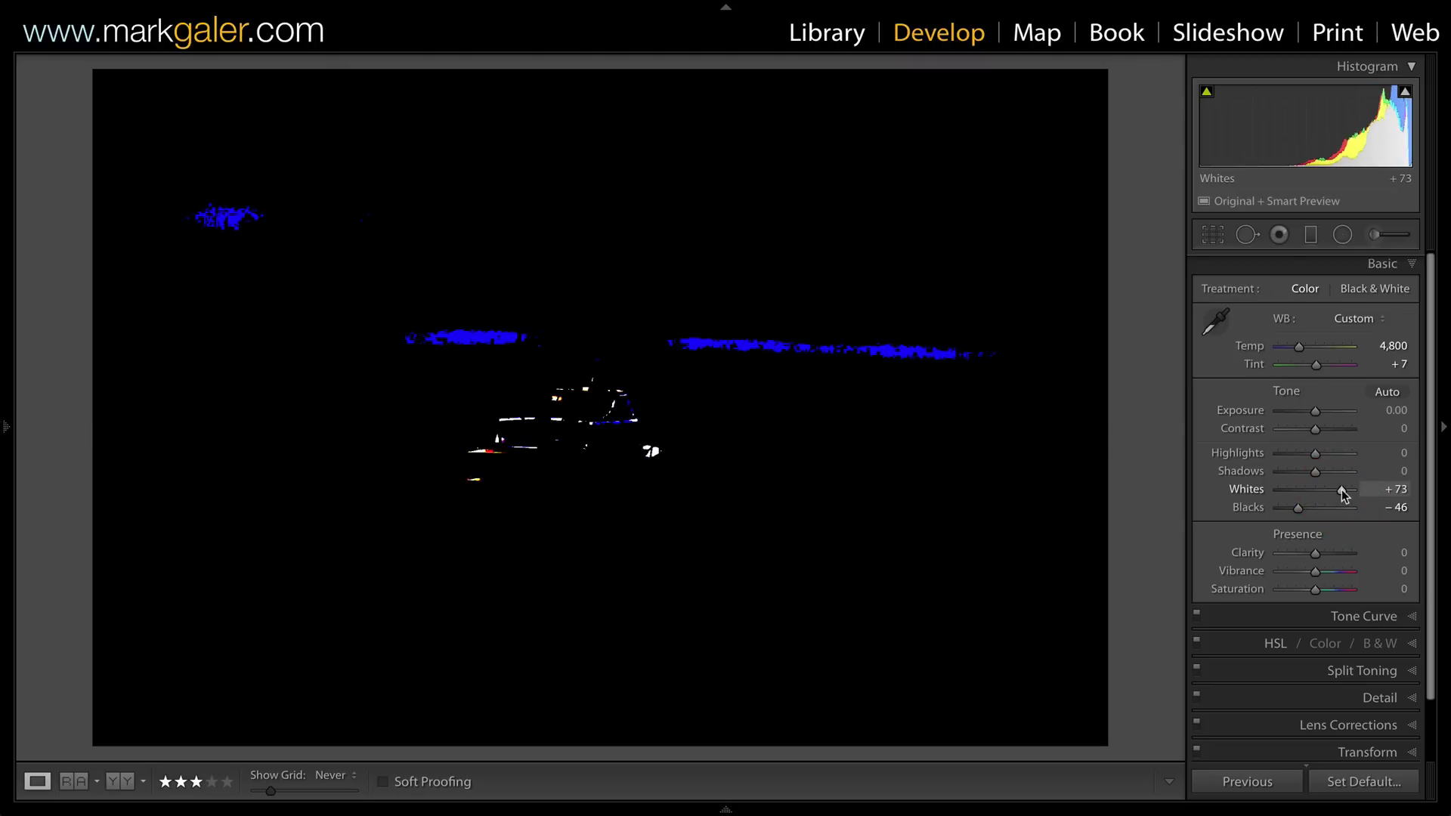
pyautogui.moveTo(1340, 490); pyautogui.dragTo(1336, 492)
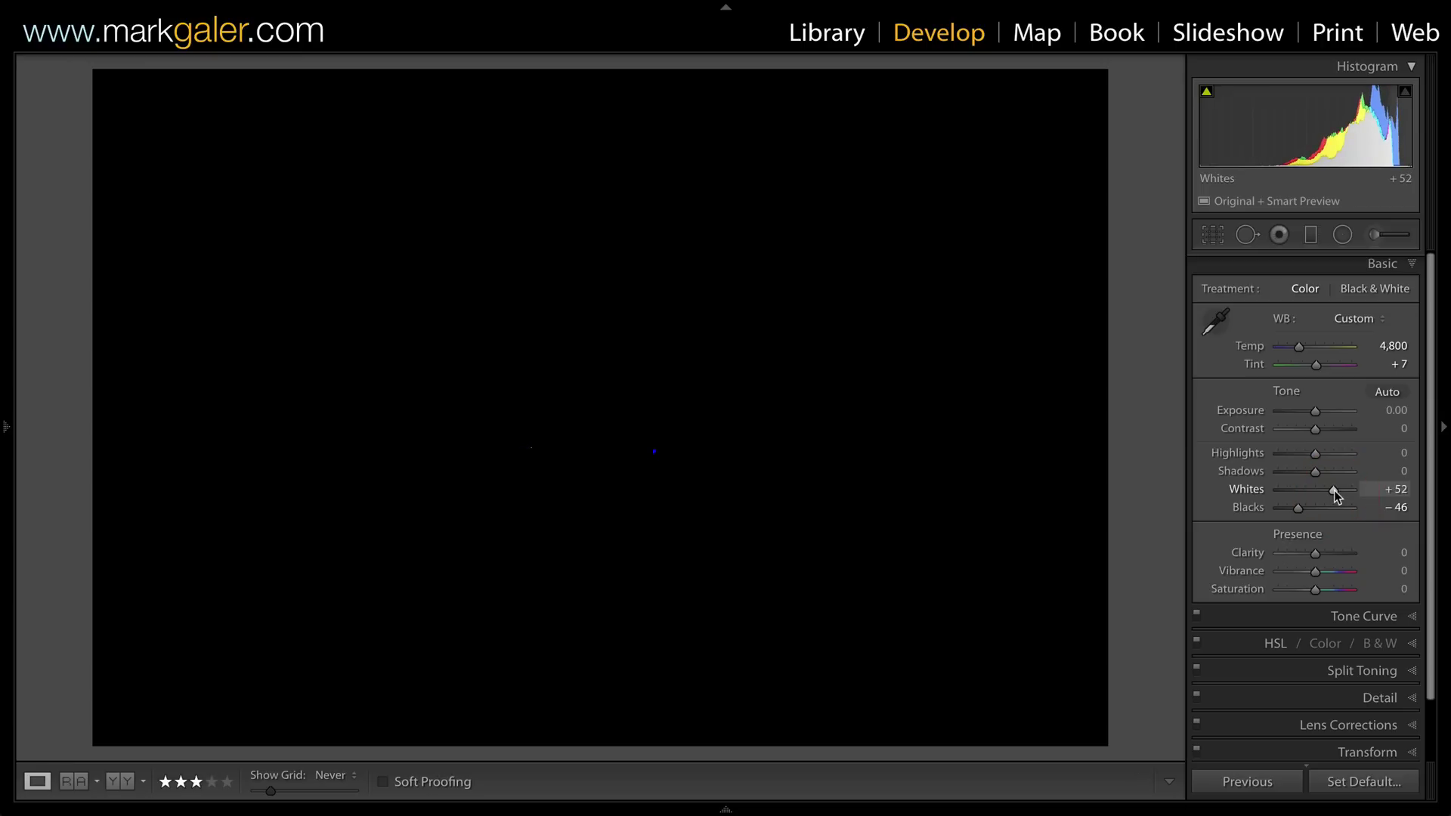
pyautogui.moveTo(1333, 491); pyautogui.dragTo(1333, 491)
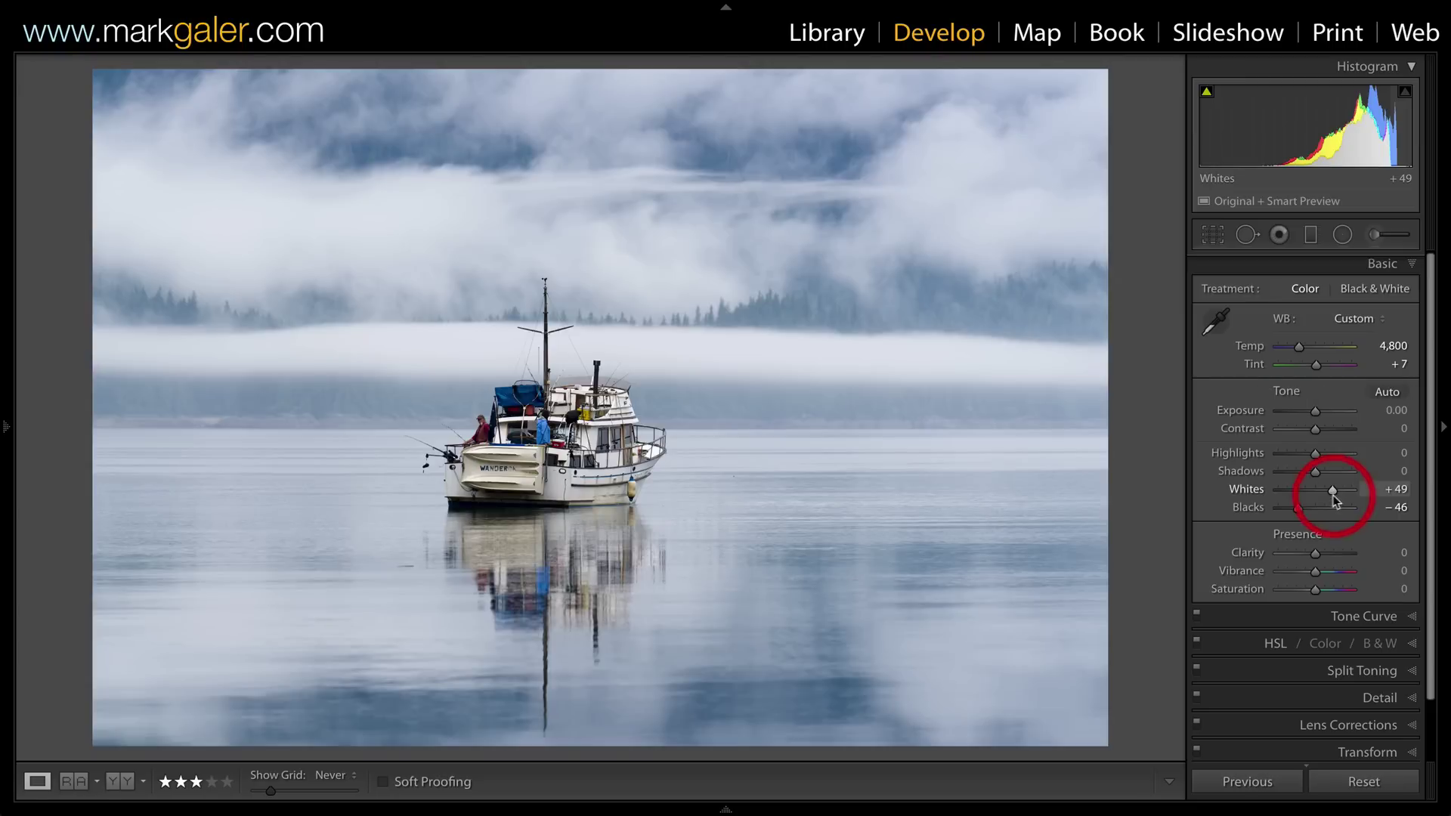
# - Raise Blacks to -33 using the shadow clipping preview
pyautogui.press('alt')
pyautogui.keyDown('alt'); pyautogui.click(1298, 510); pyautogui.keyUp('alt')
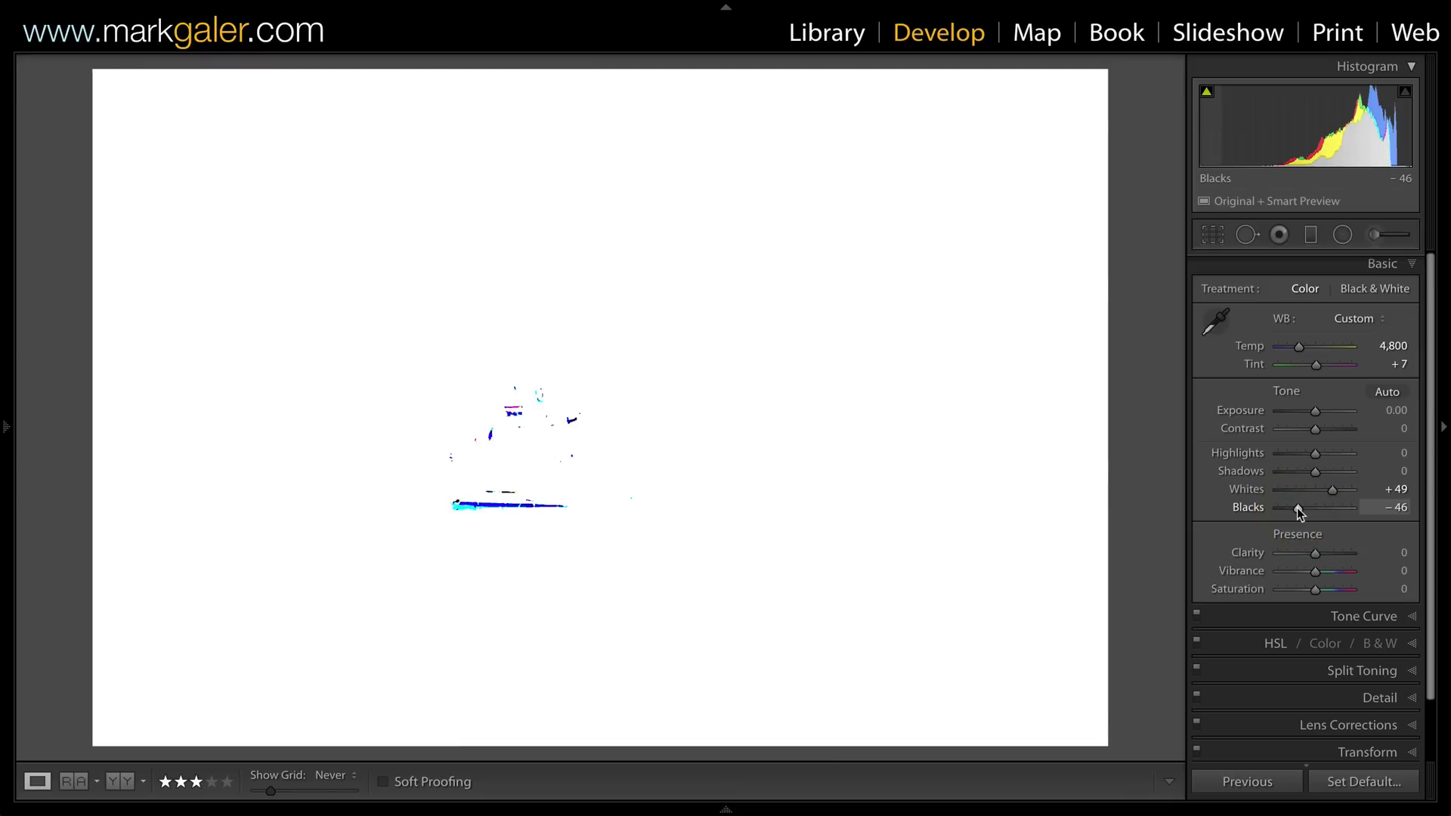
pyautogui.moveTo(1298, 509)
pyautogui.mouseDown()
pyautogui.moveTo(1281, 512)
pyautogui.moveTo(1301, 514)
pyautogui.mouseUp()
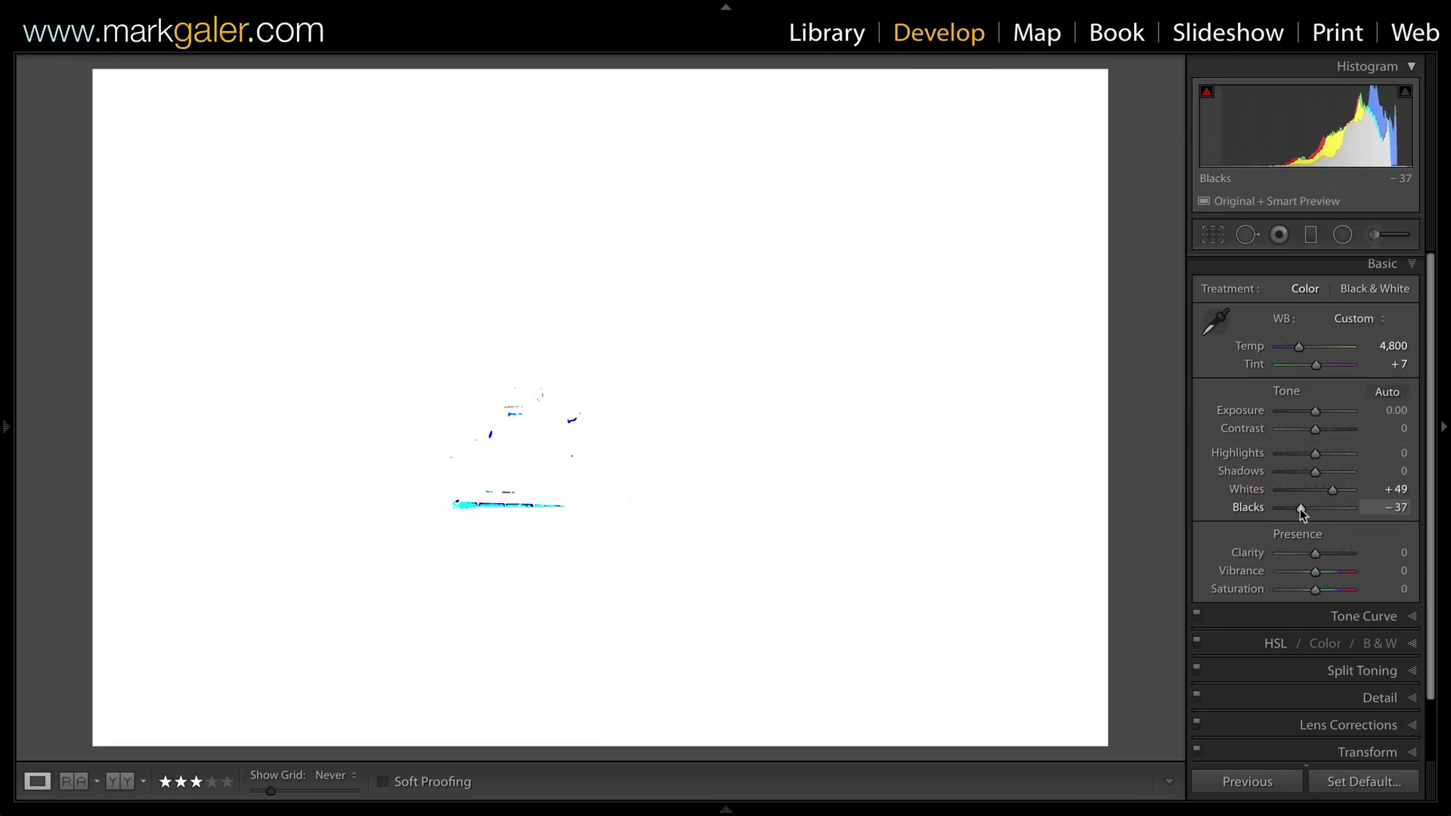
pyautogui.moveTo(1301, 514); pyautogui.dragTo(1304, 514)
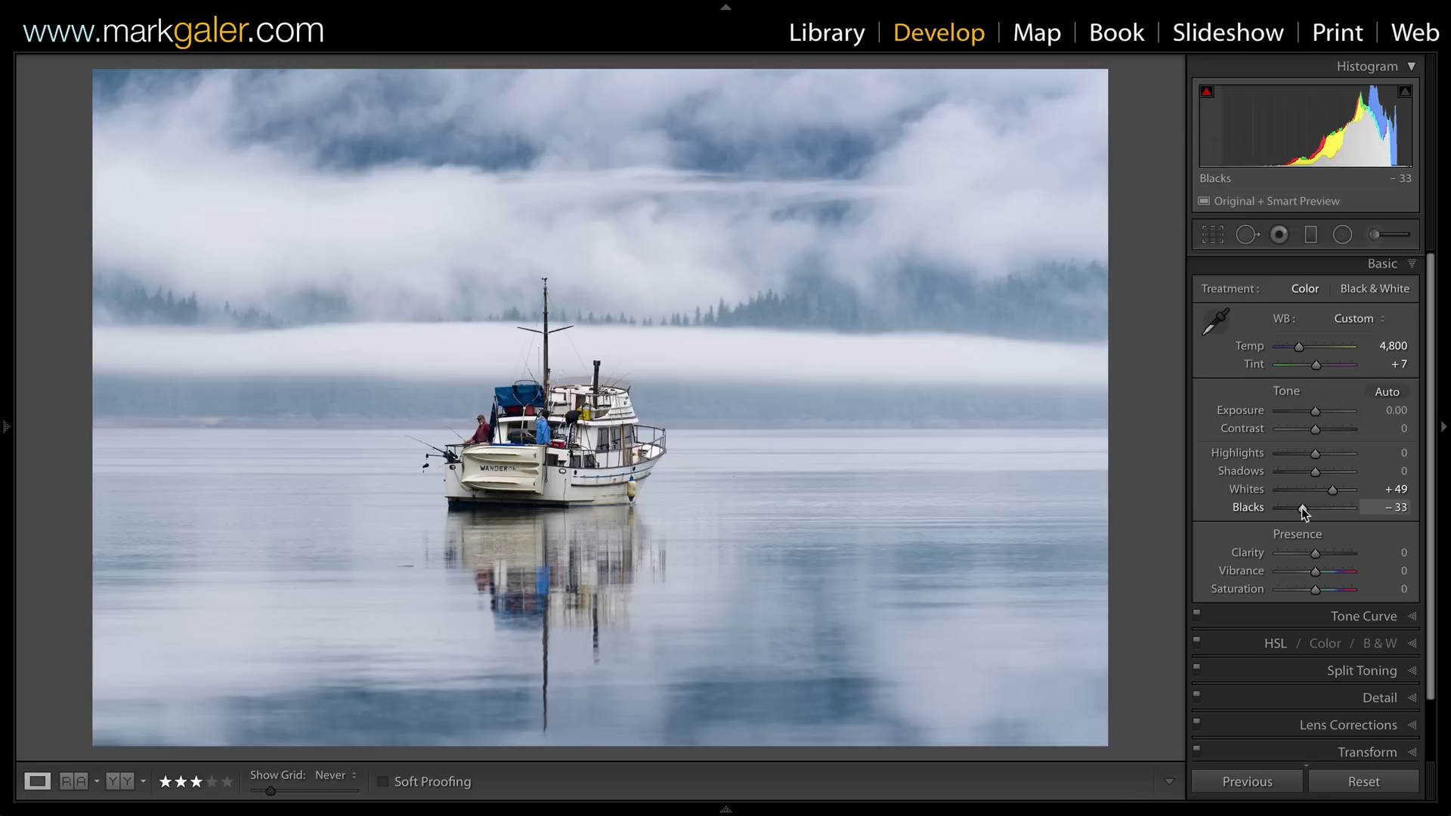
pyautogui.click(1304, 512)
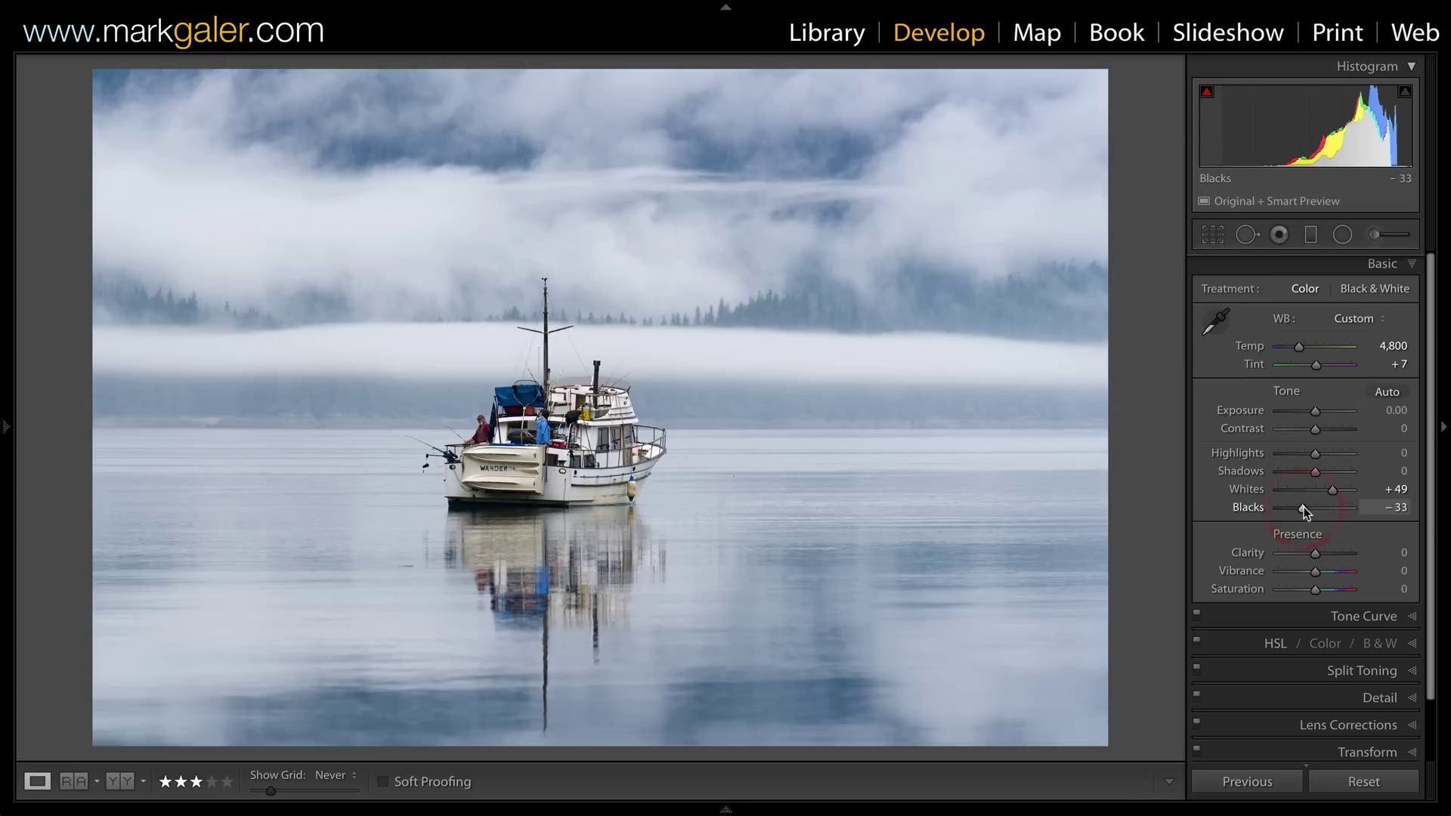
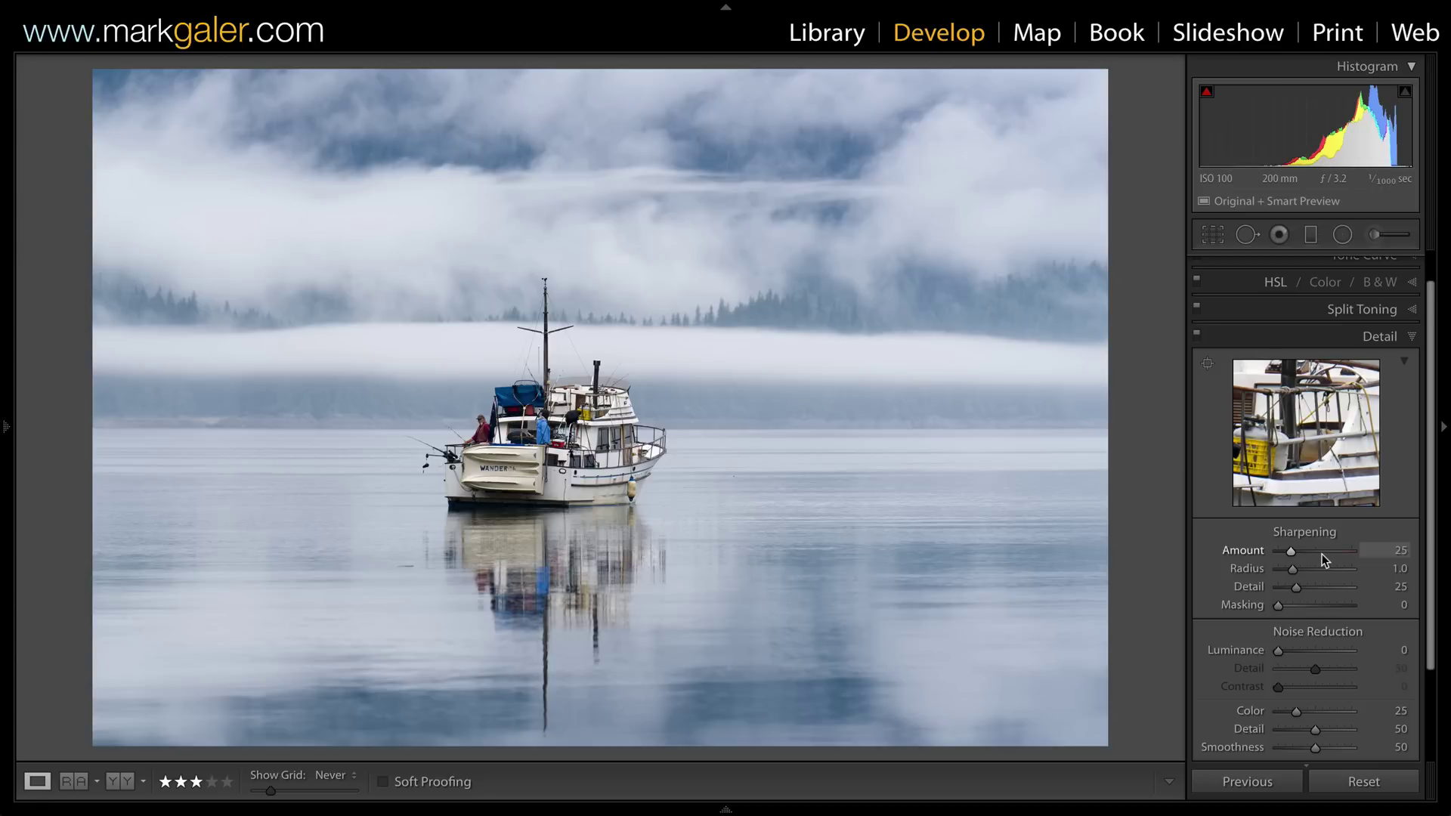
# - Set the sharpening Amount to 70 while viewing the boat up close
pyautogui.click(1295, 555)
pyautogui.click(962, 522)
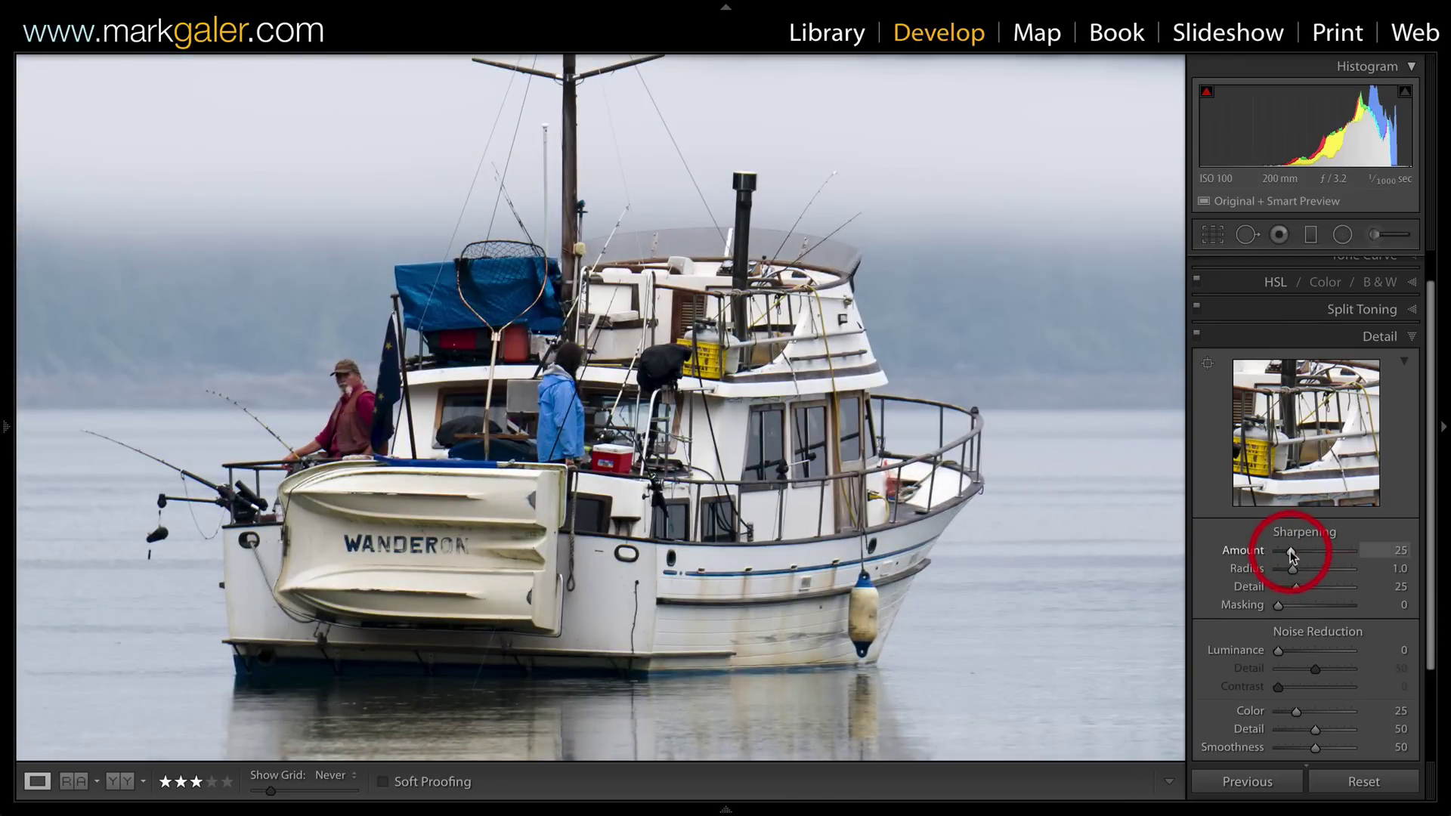
pyautogui.moveTo(1290, 555)
pyautogui.mouseDown()
pyautogui.moveTo(1325, 553)
pyautogui.moveTo(1312, 556)
pyautogui.mouseUp()
pyautogui.click(1400, 553)
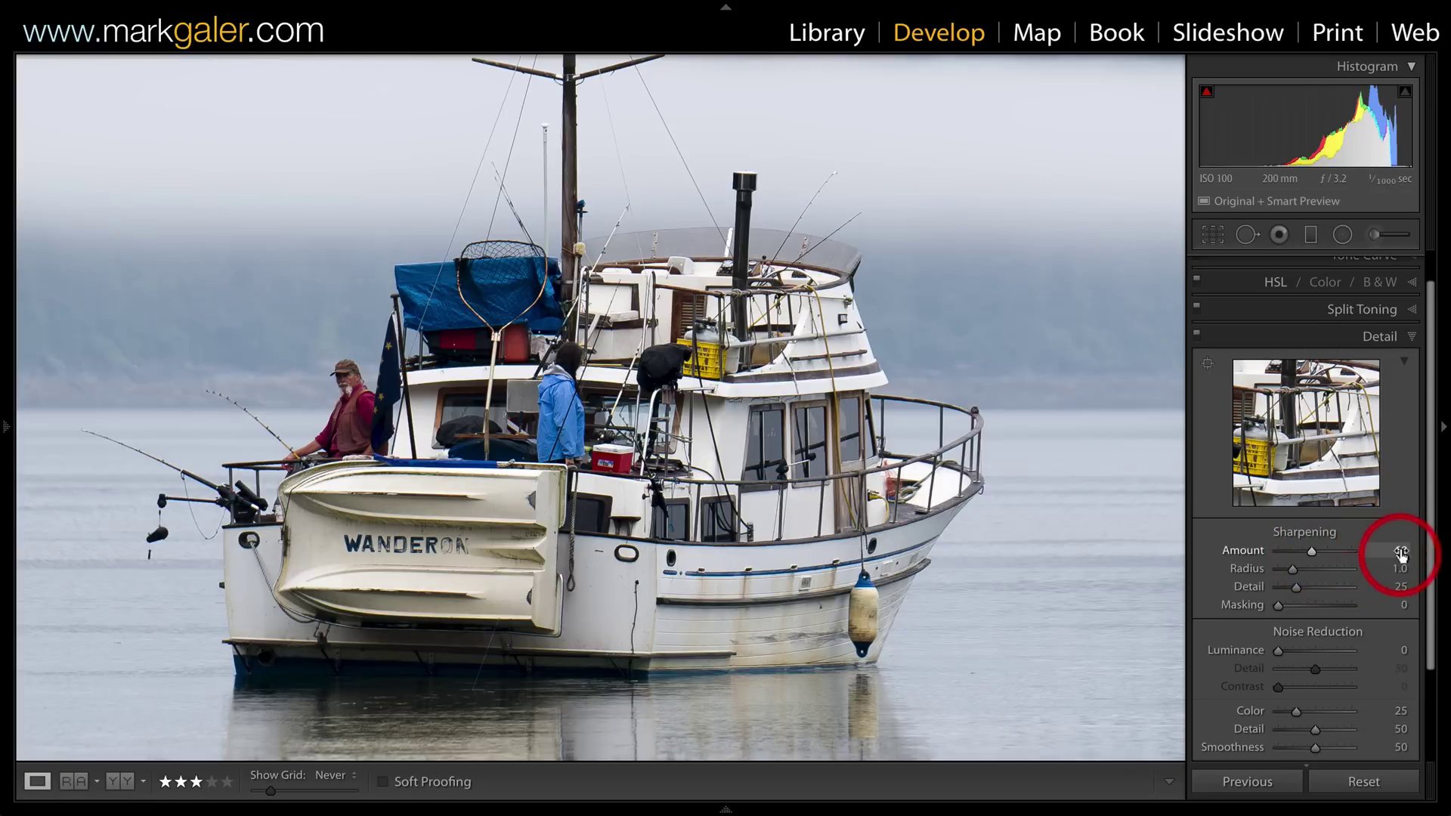
pyautogui.press('Up')
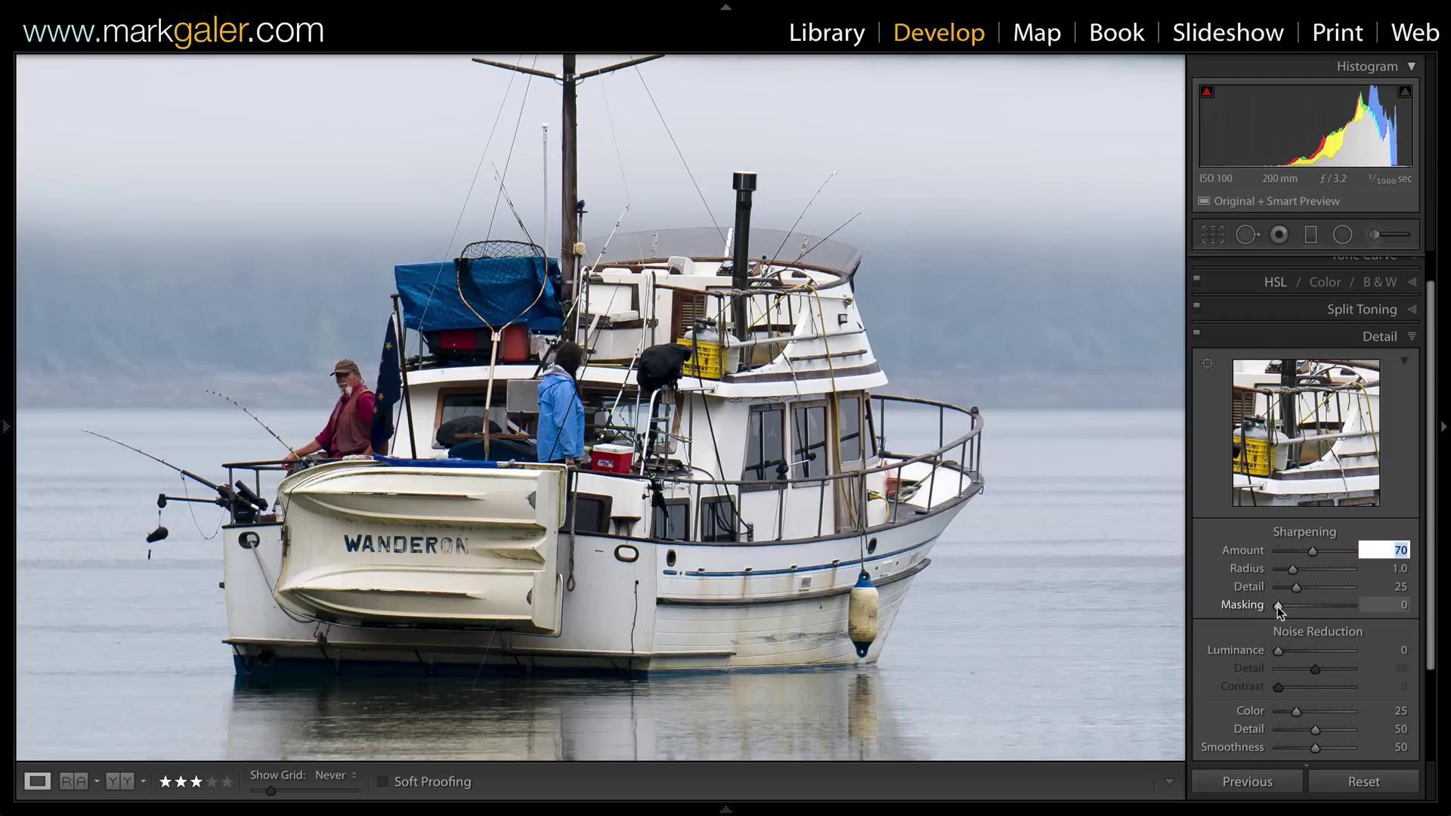
# - Set the sharpening Masking to 71 using the edge mask preview to limit sharpening to the boat's edges
pyautogui.press('alt')
pyautogui.moveTo(1277, 606); pyautogui.dragTo(1328, 605)
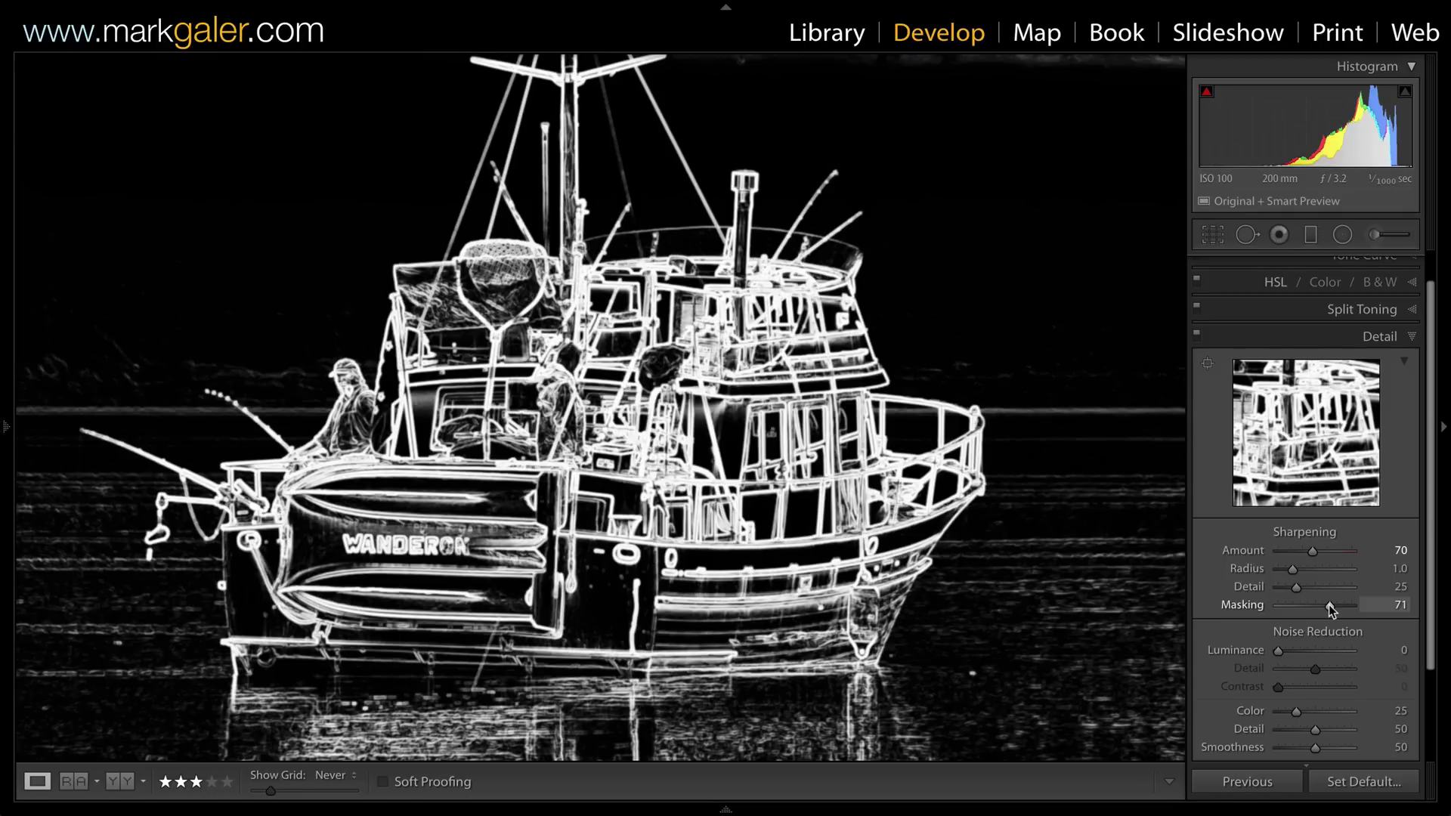
pyautogui.moveTo(1328, 604); pyautogui.dragTo(1328, 605)
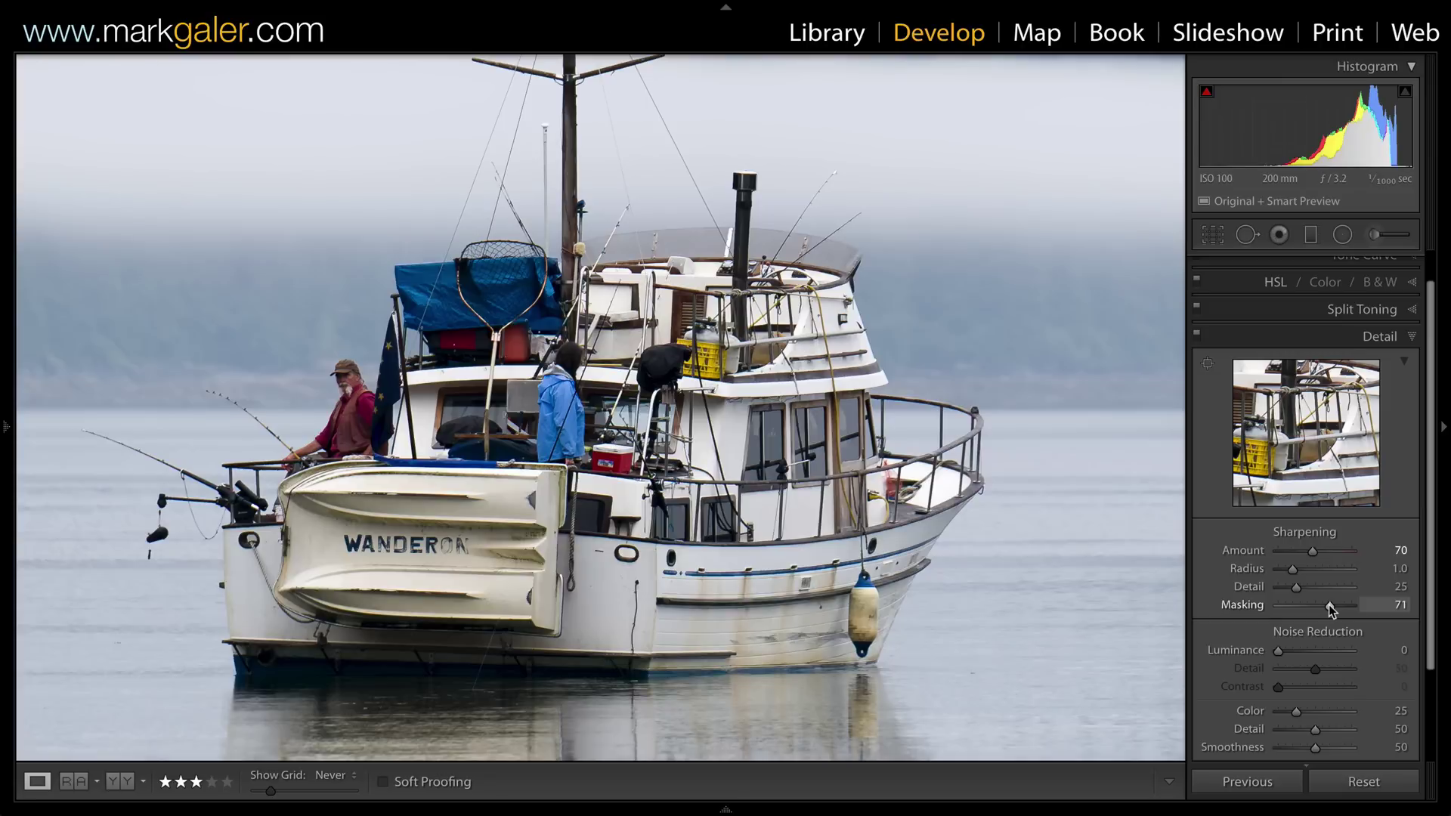
pyautogui.click(1324, 338)
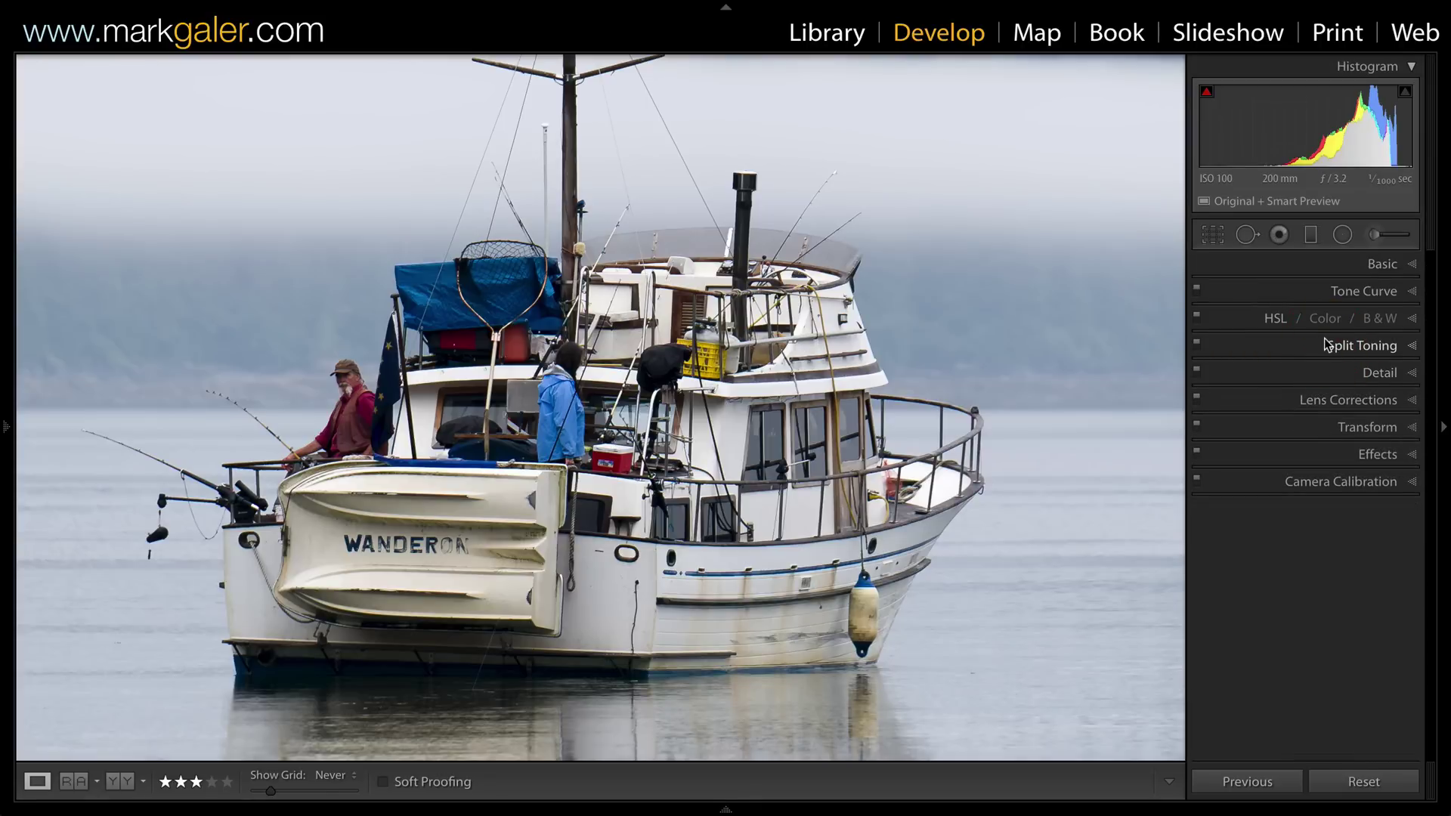
# - Return to the Basic adjustments with the whole photo in view
pyautogui.click(1344, 269)
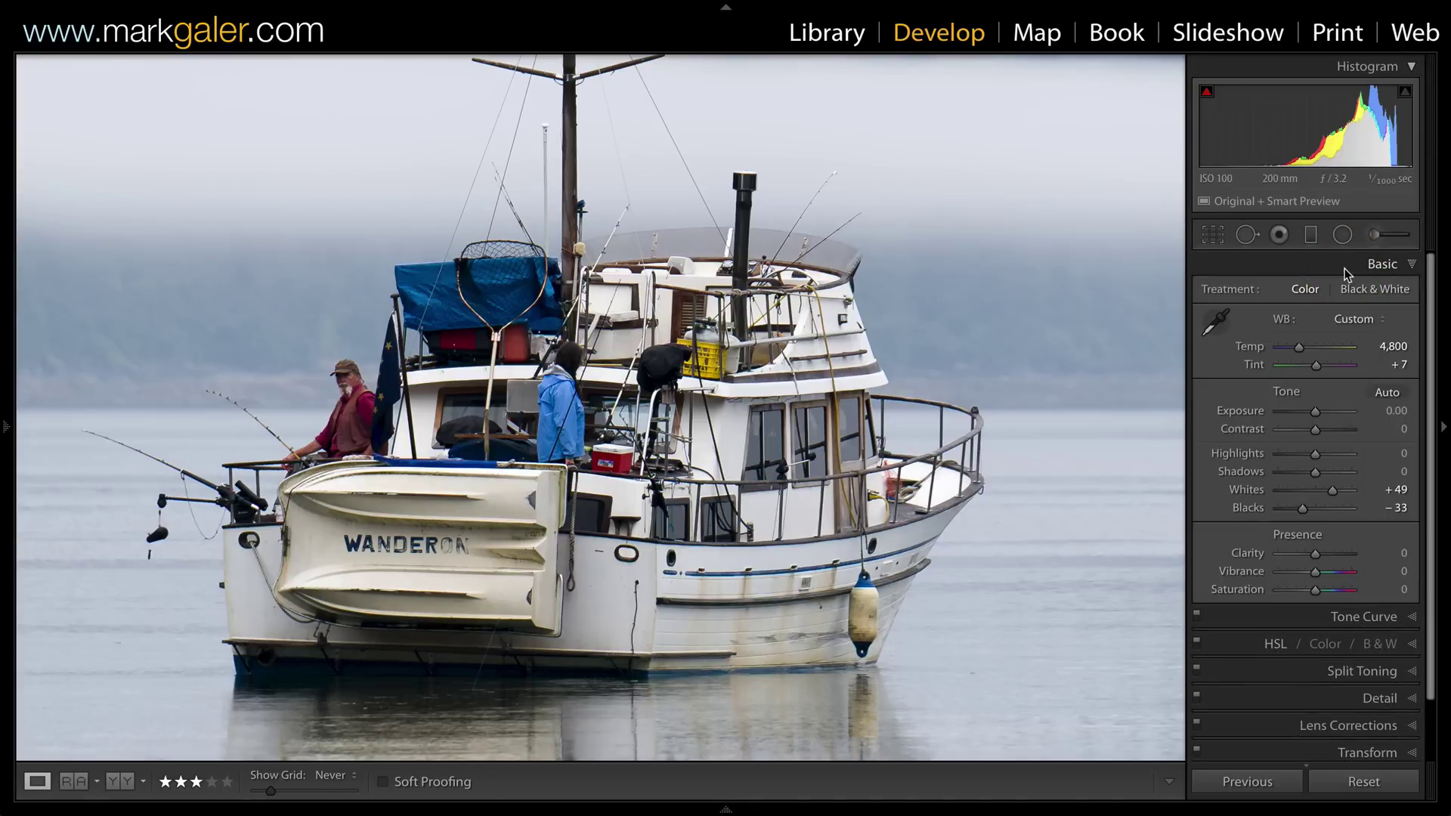
pyautogui.press('z')
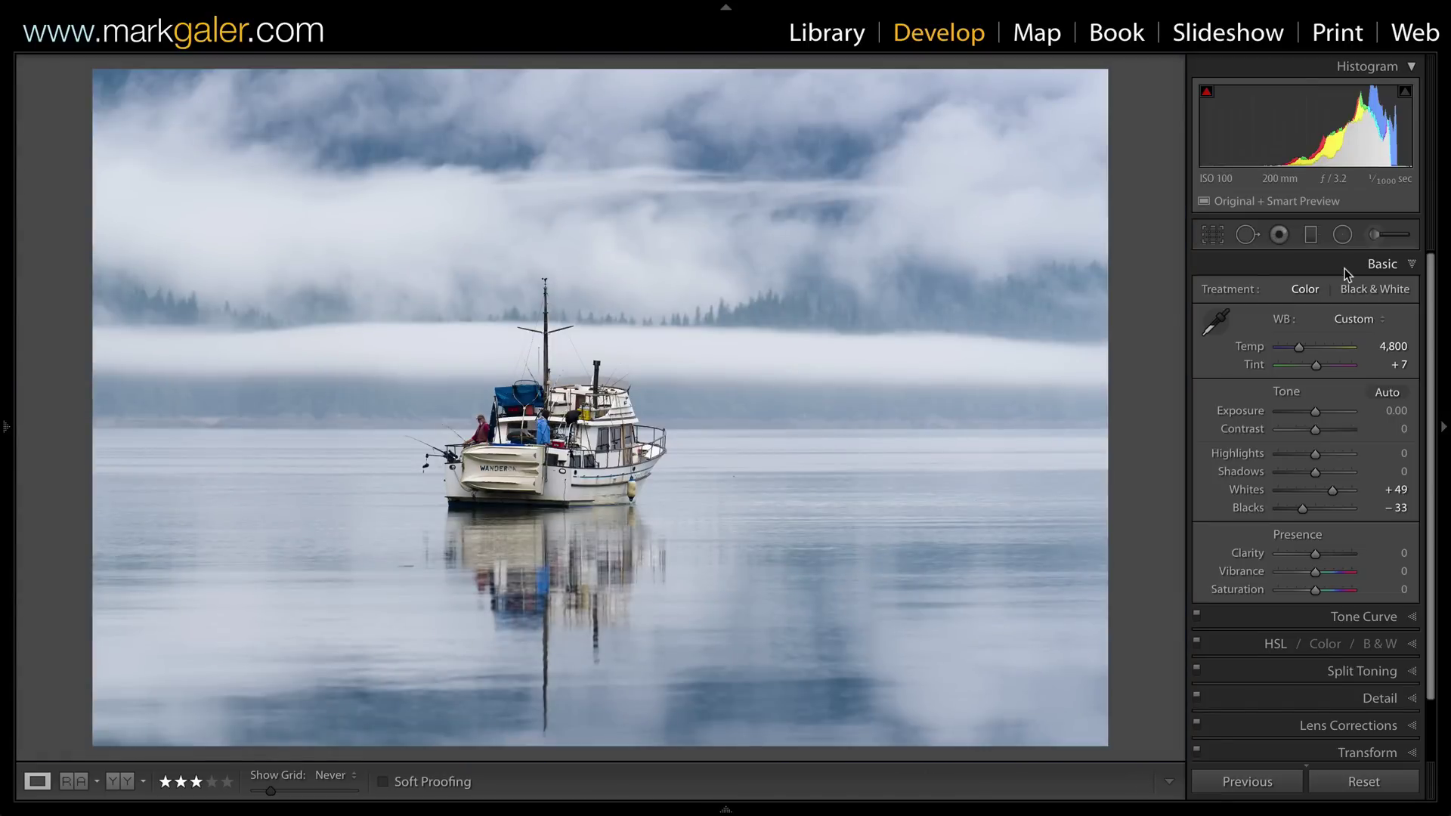